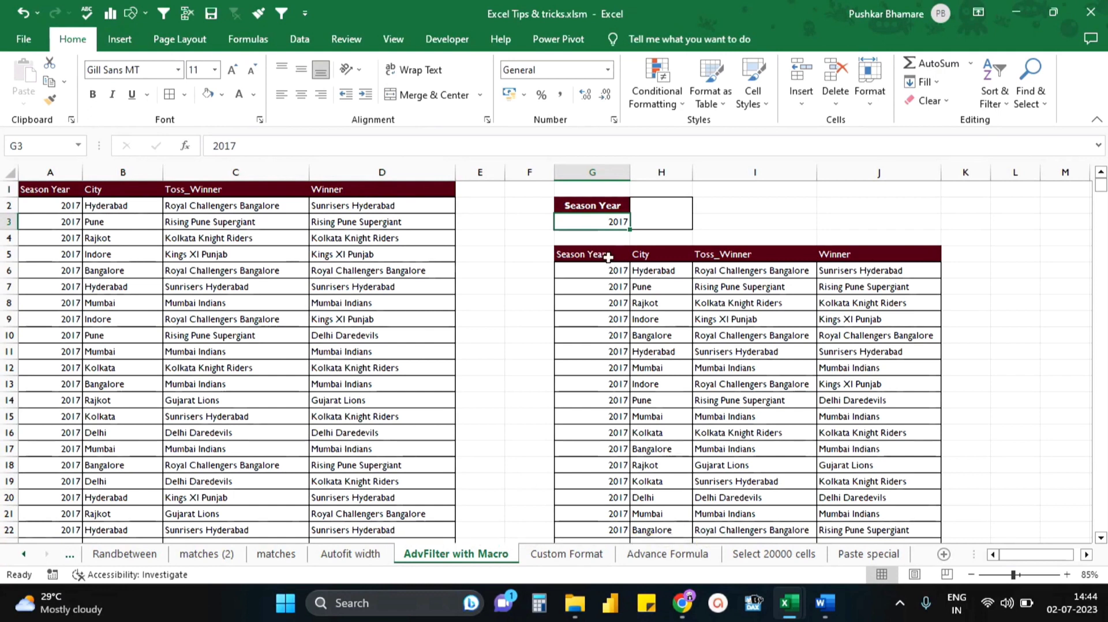
- Start recording a macro named Advancefilter, stored in this workbook, with cell G5 selected
drag(606, 258, 848, 433)
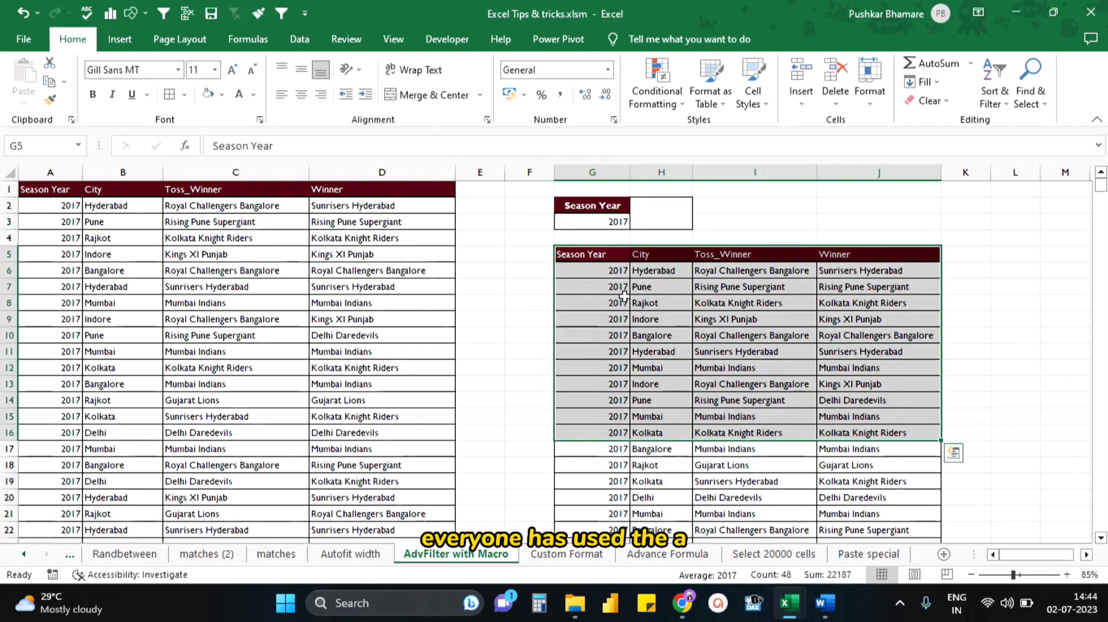
click(619, 261)
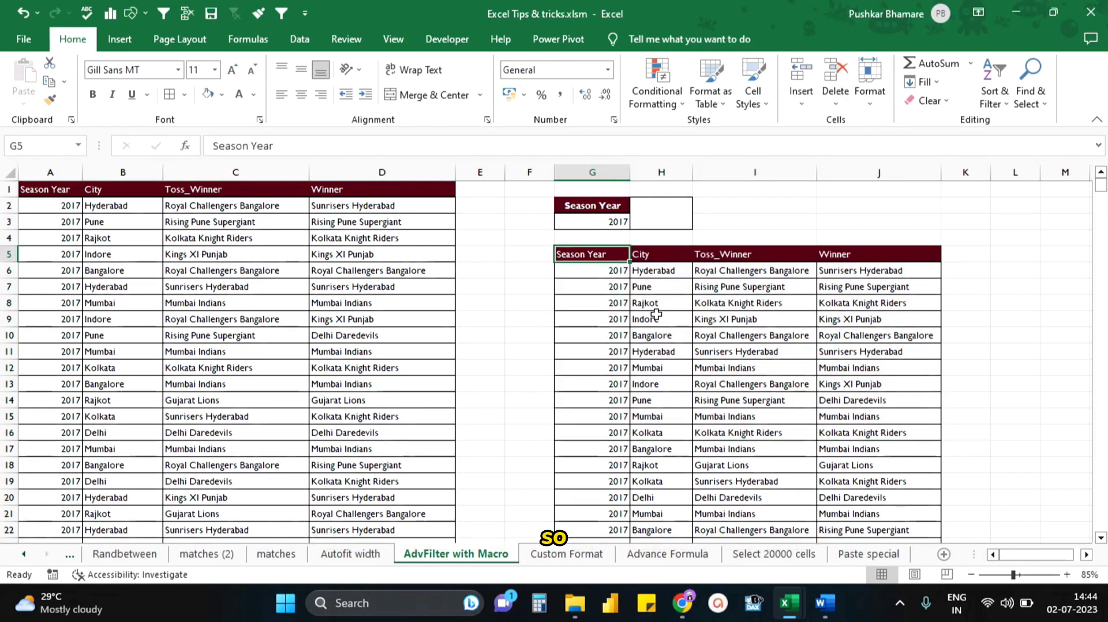
click(447, 38)
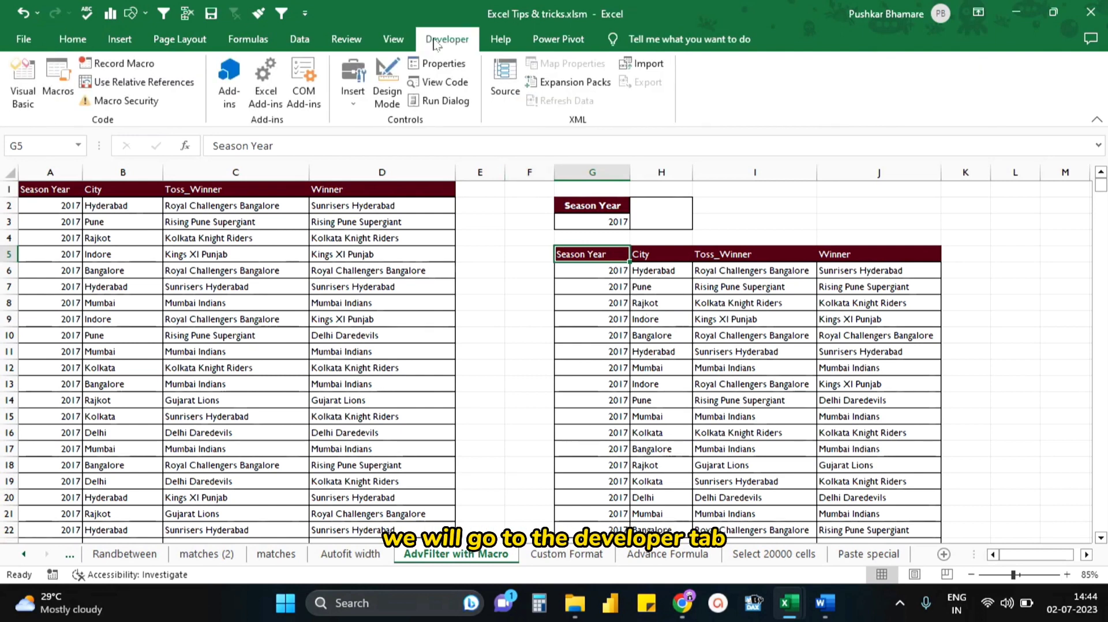
click(143, 68)
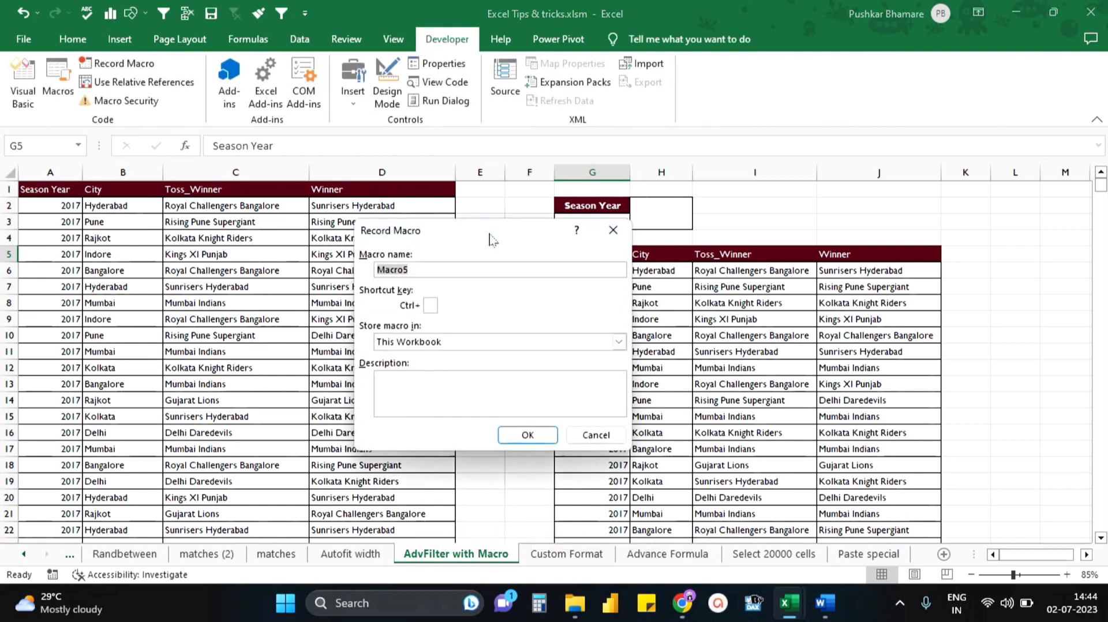
text(Advance)
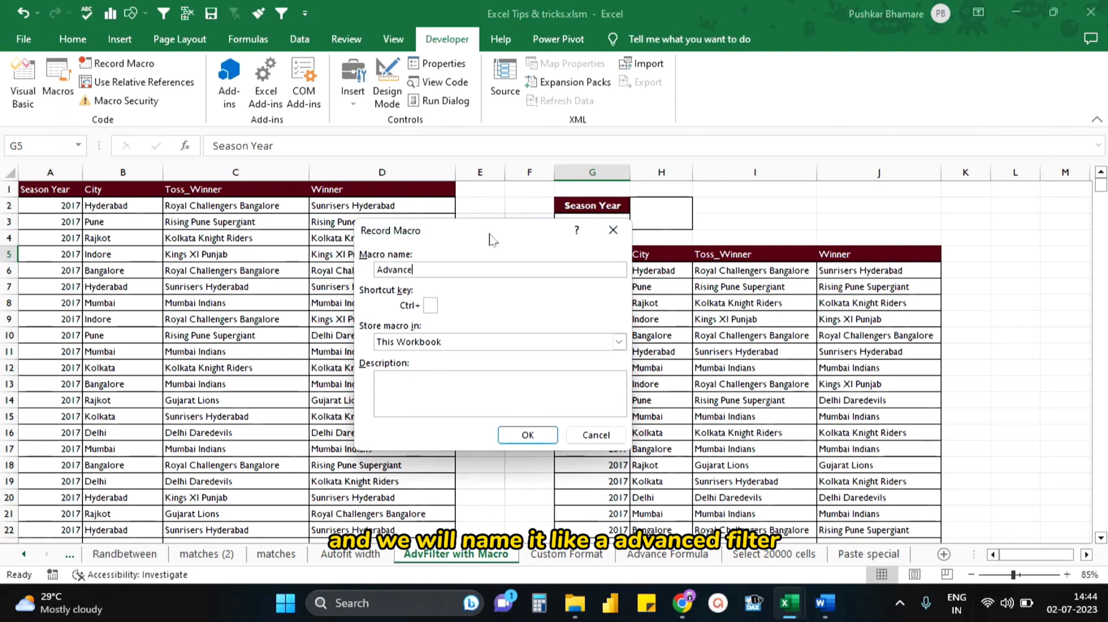
text(filter)
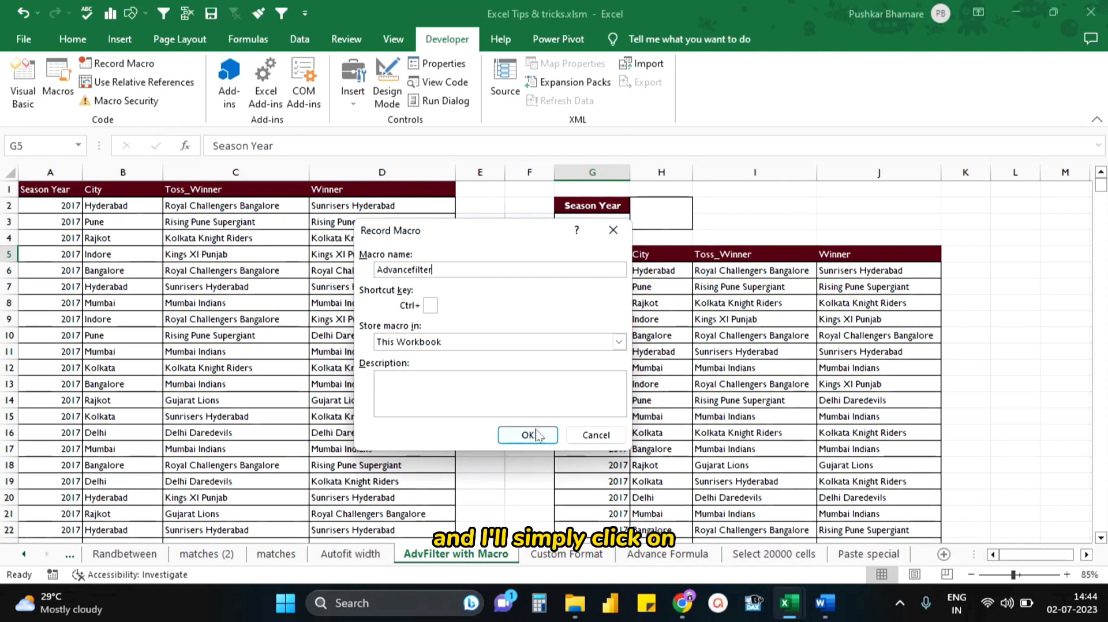
click(538, 433)
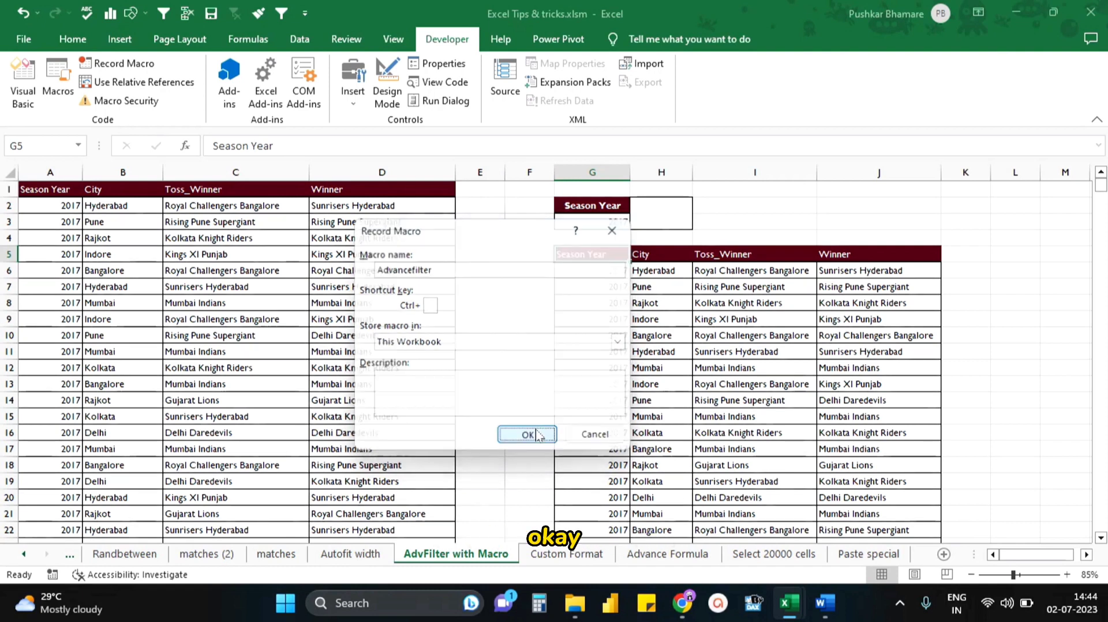
- Start an Advanced Filter with the match table A1:D637 as the list range
click(300, 39)
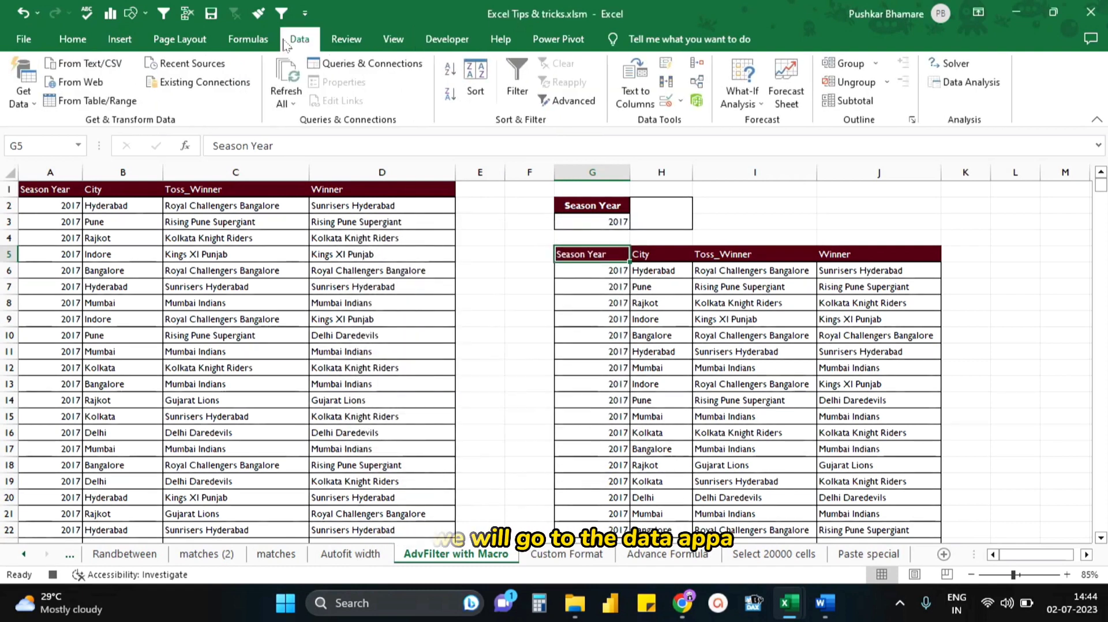
click(571, 101)
drag(494, 266, 555, 265)
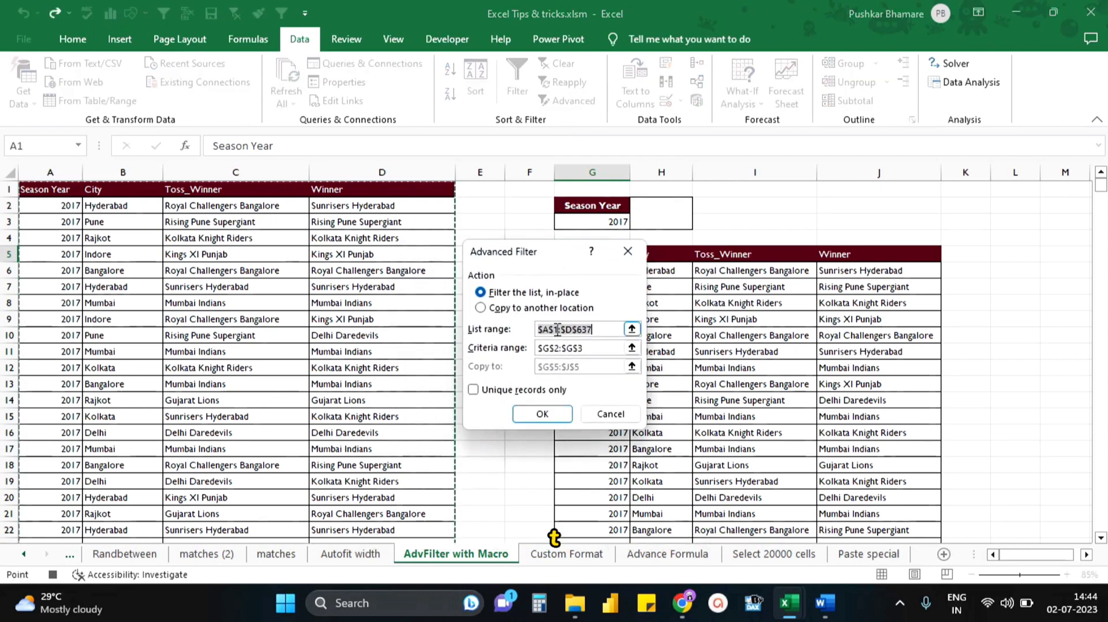
click(50, 194)
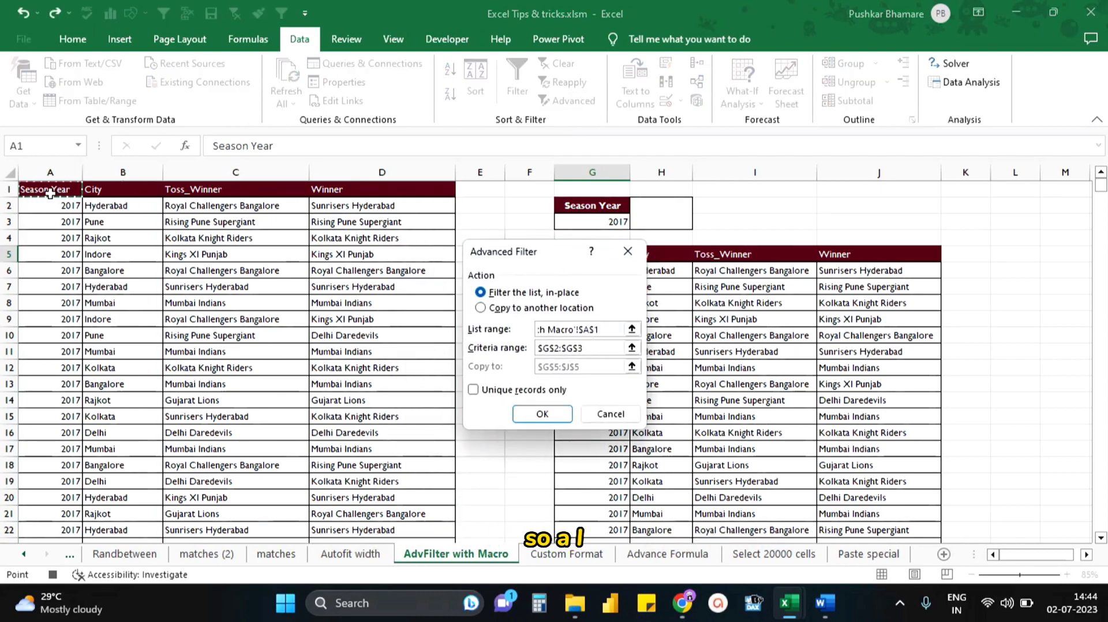
key(ctrl+shift+Right)
key(ctrl+shift+Down)
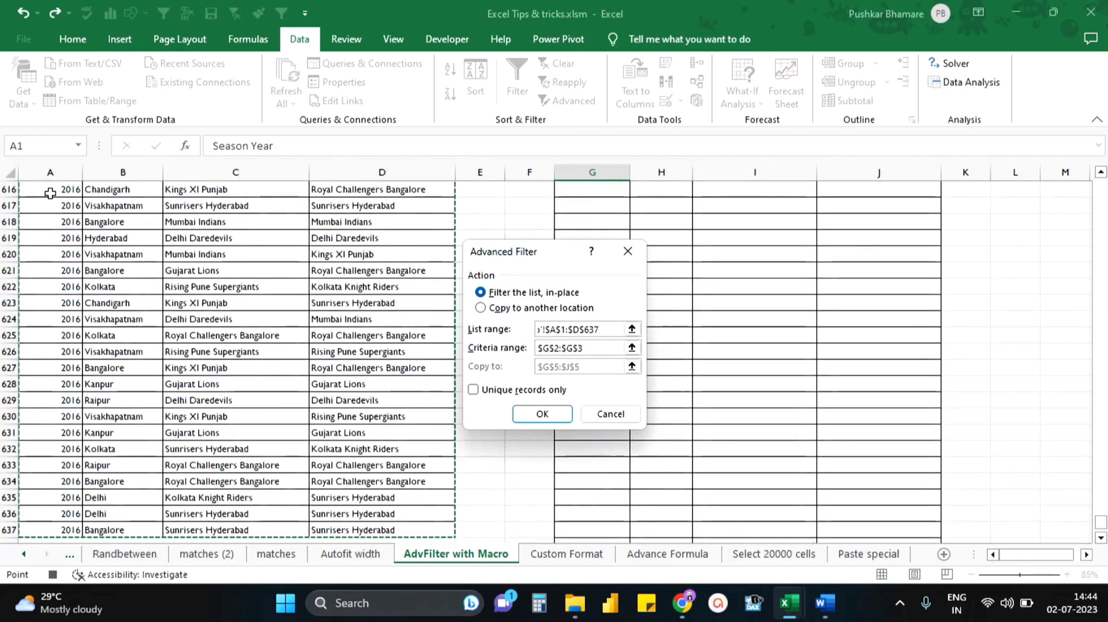
- Set G2:G3 as the criteria range, copy the results to another location at G5:J5, and apply the filter
click(604, 348)
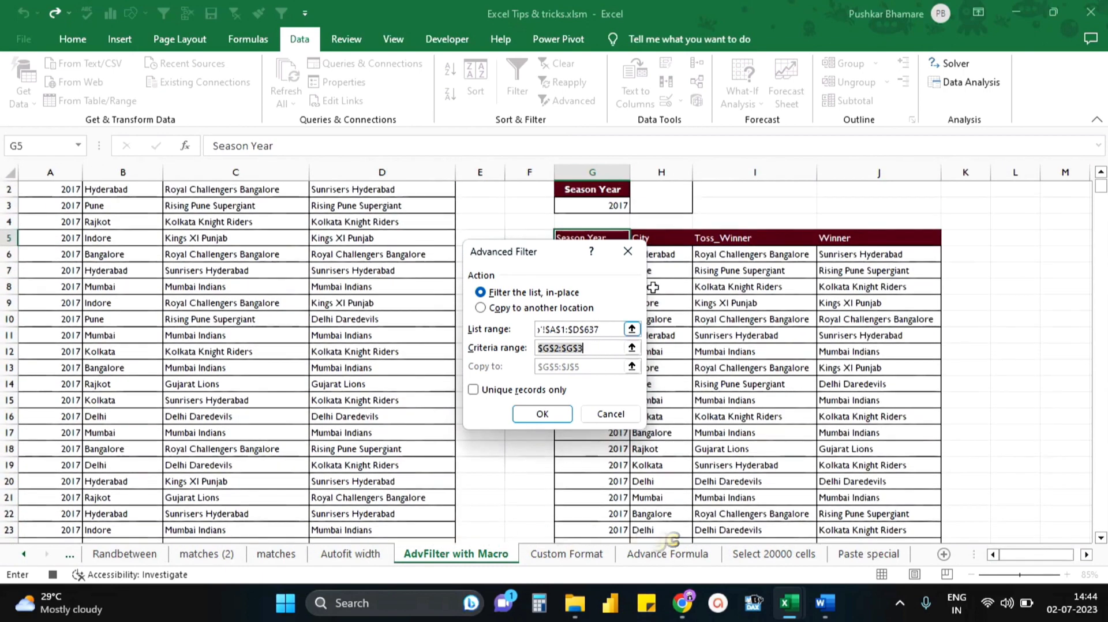
drag(593, 194, 609, 211)
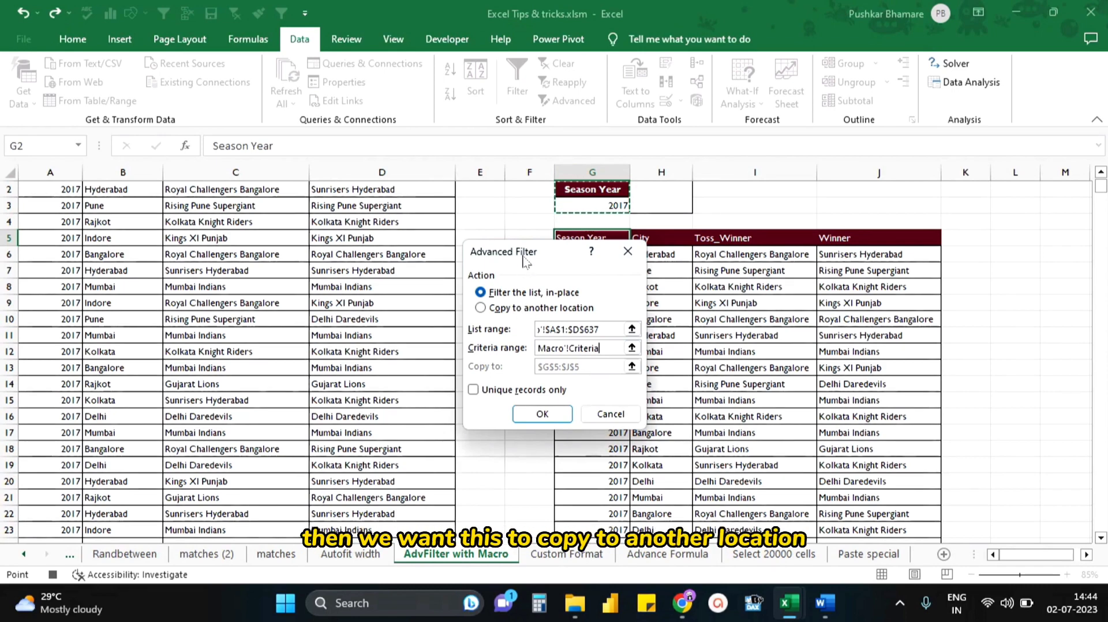
drag(523, 261, 396, 153)
click(374, 201)
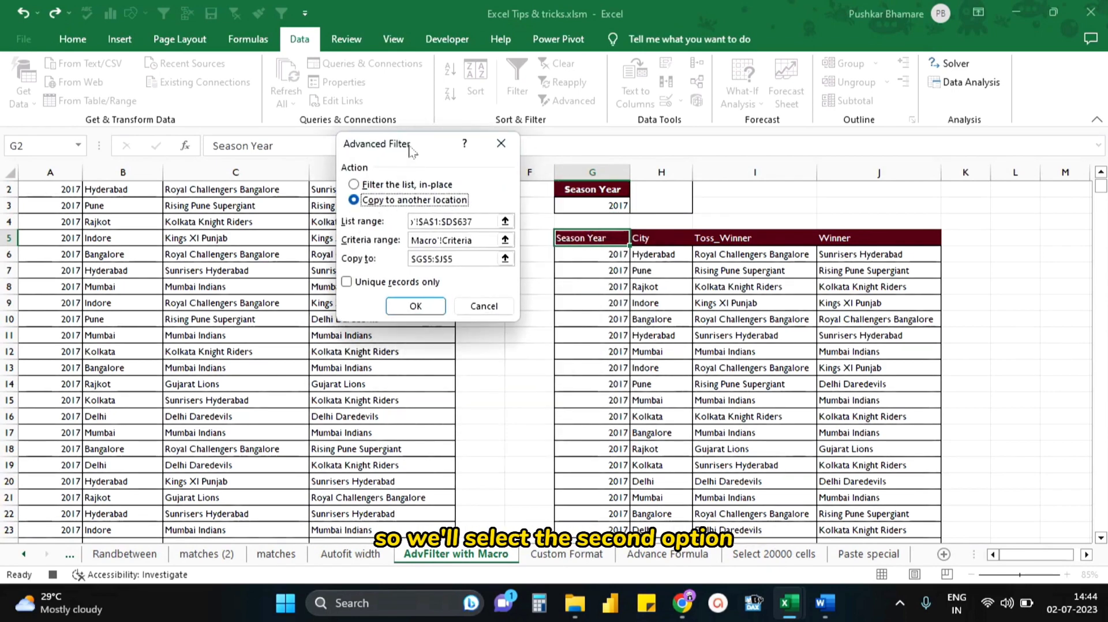
click(430, 275)
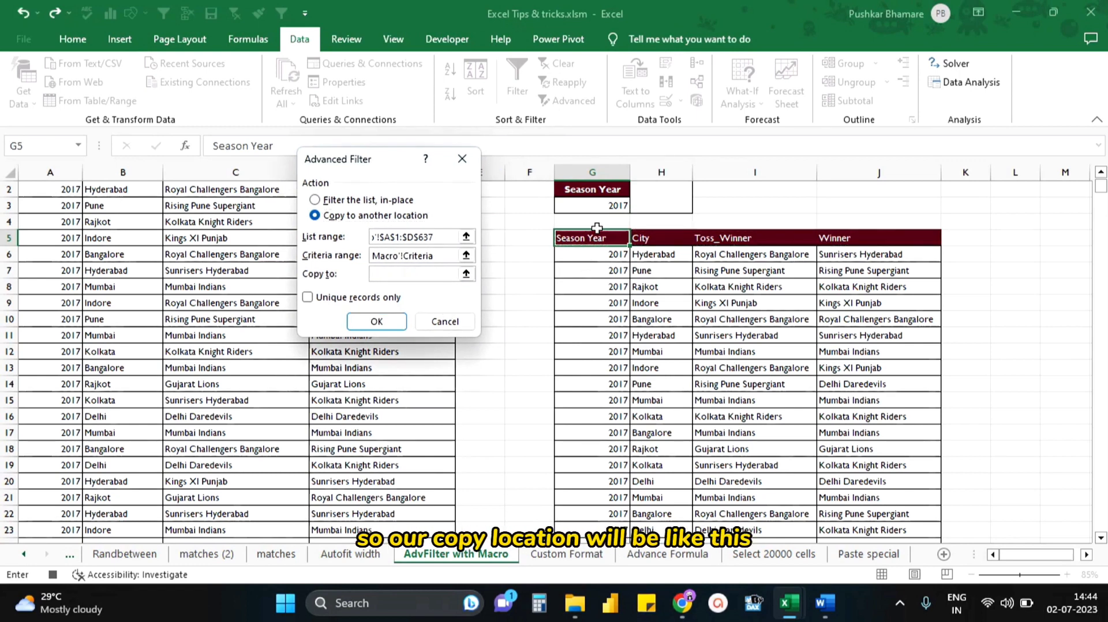
drag(589, 240, 869, 238)
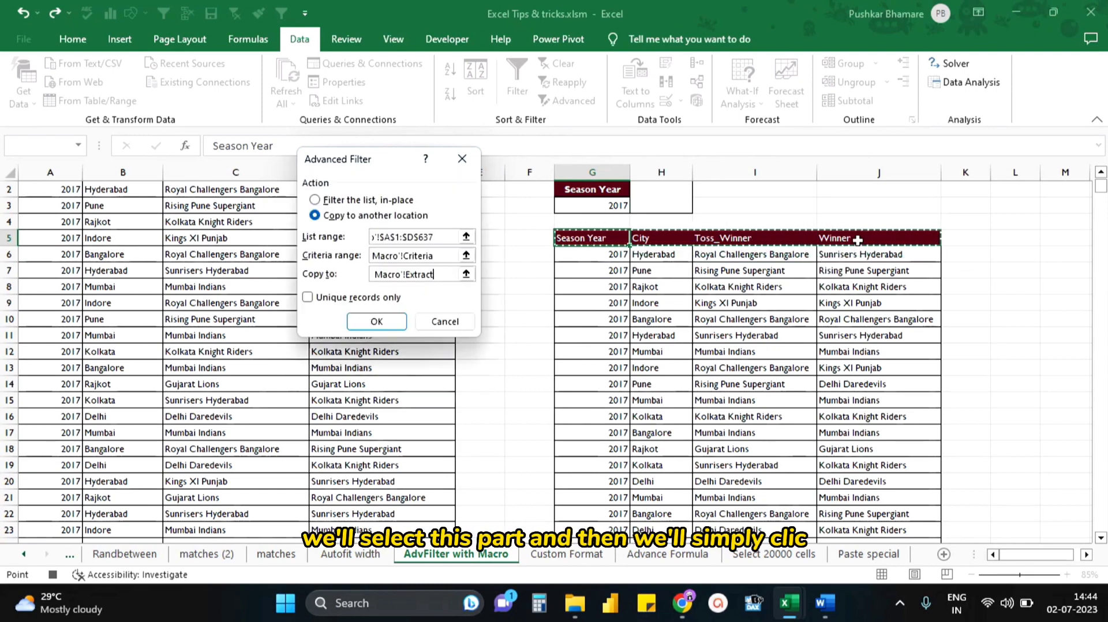
click(376, 321)
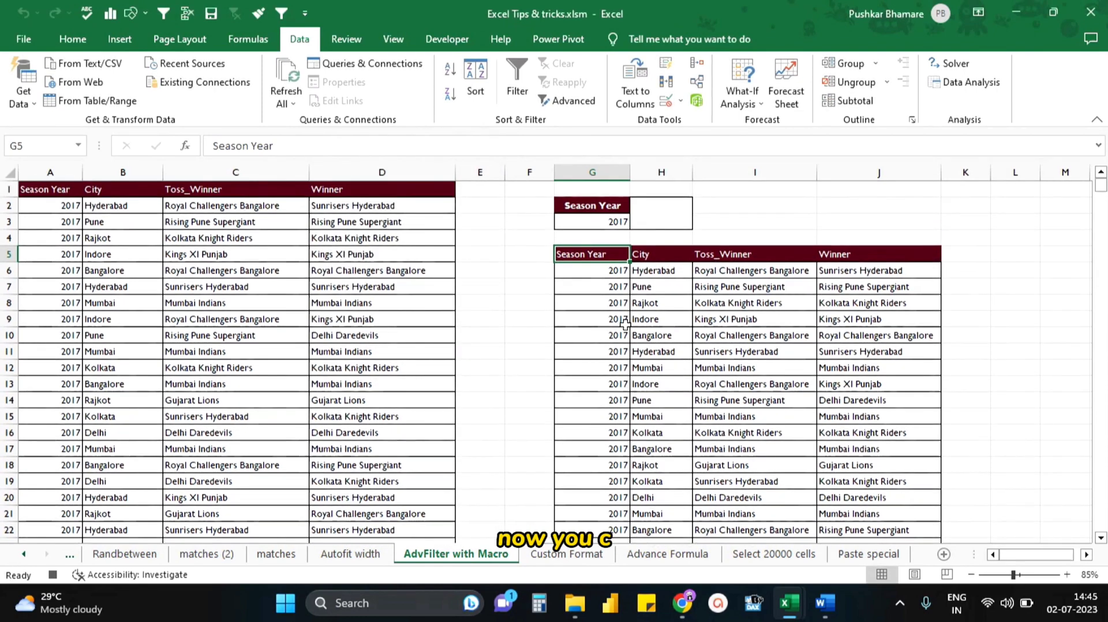
- Select the year criterion cell G3 and stop recording the macro
click(597, 221)
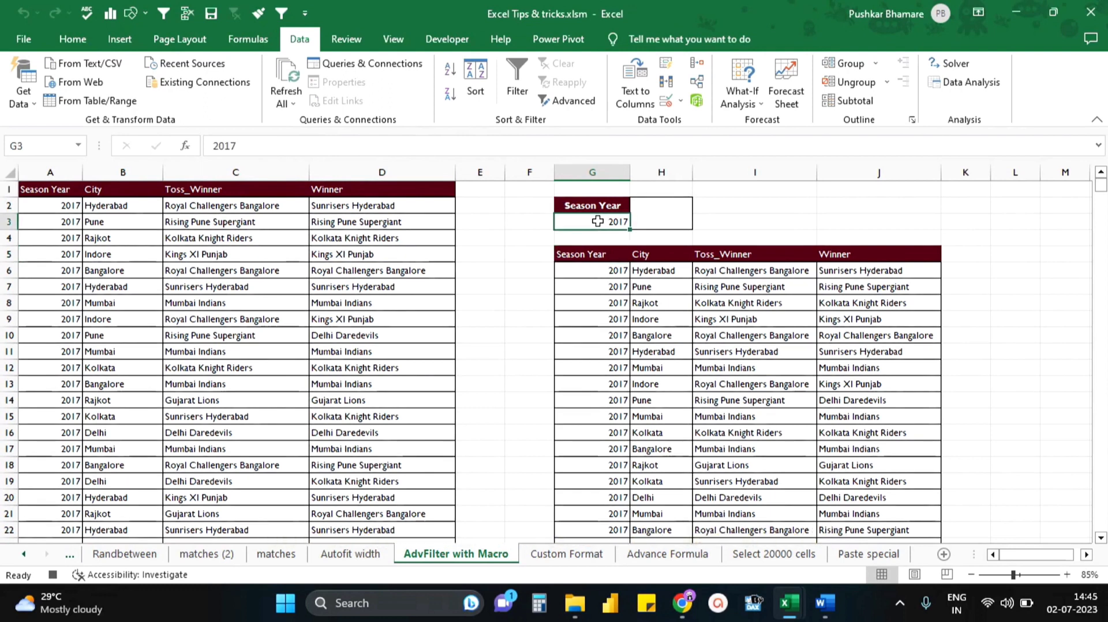
click(461, 38)
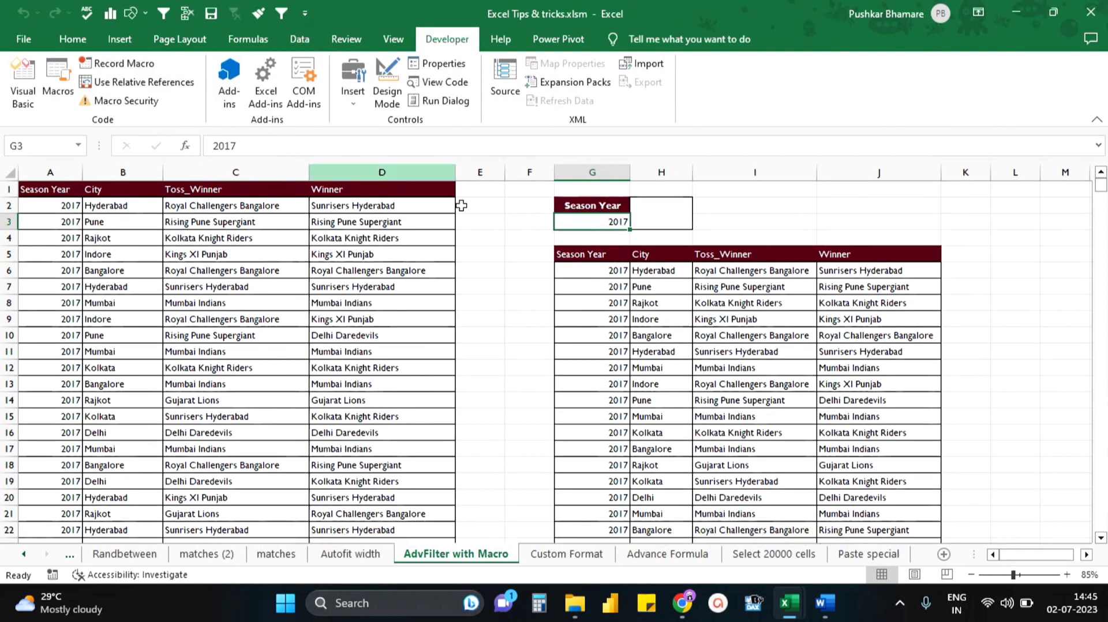
- Insert a text box over the merged cell H2:H3 and label it Search
click(652, 216)
click(120, 38)
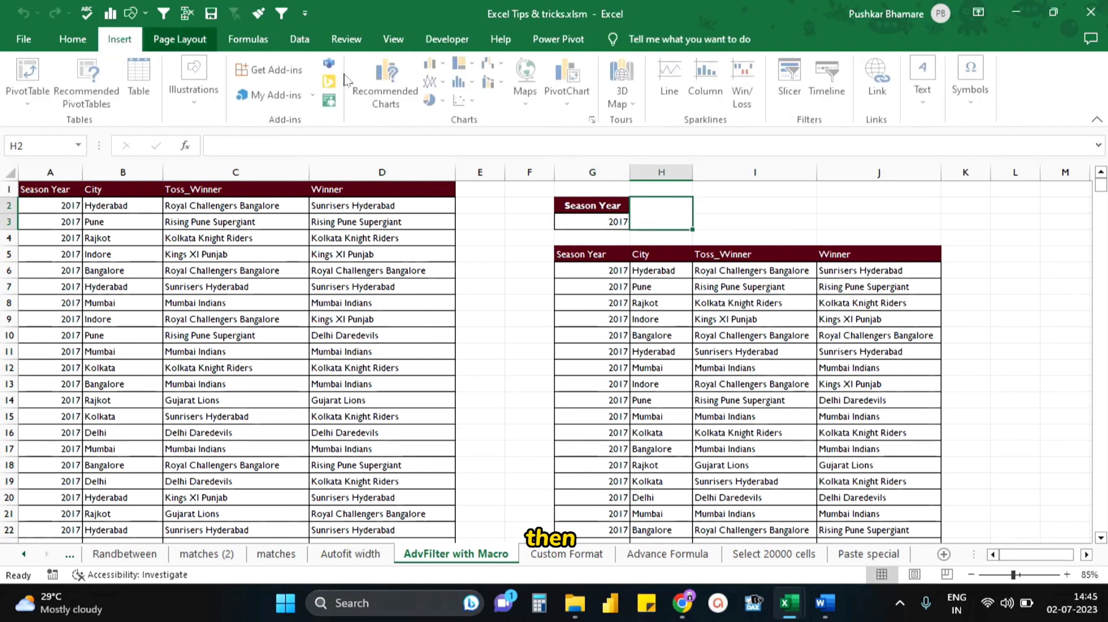
click(925, 81)
click(916, 154)
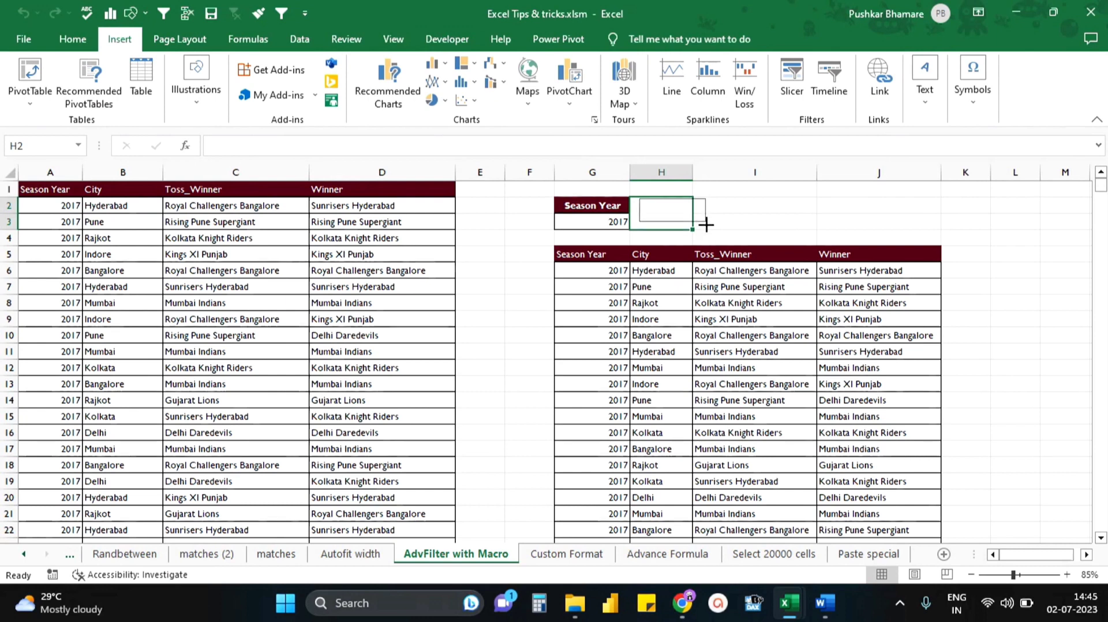
drag(707, 225, 705, 222)
text(S)
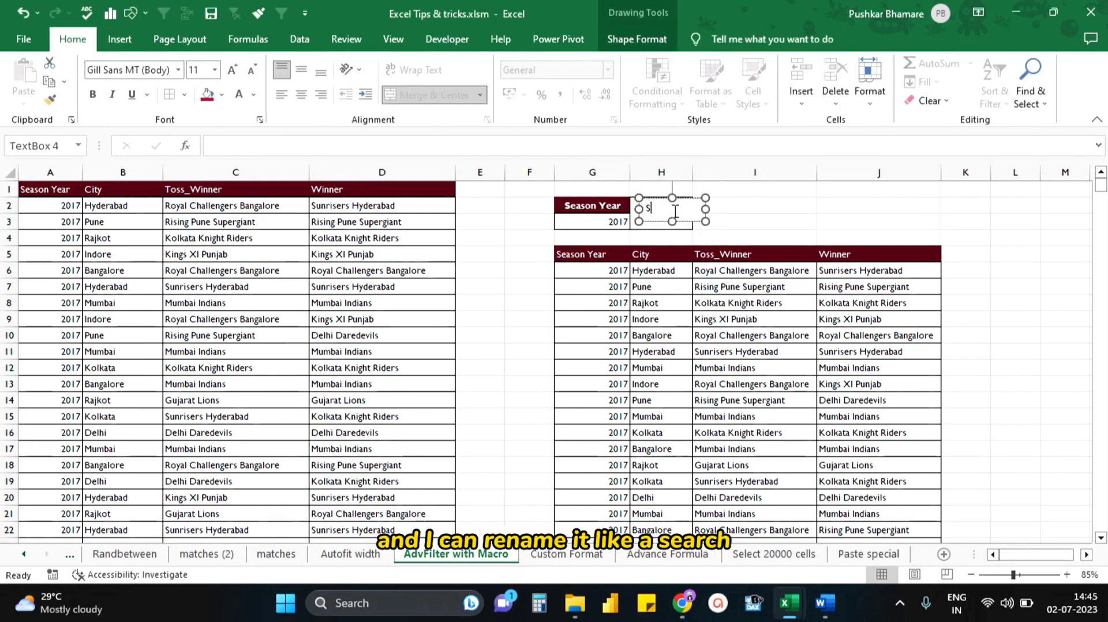
text(earch)
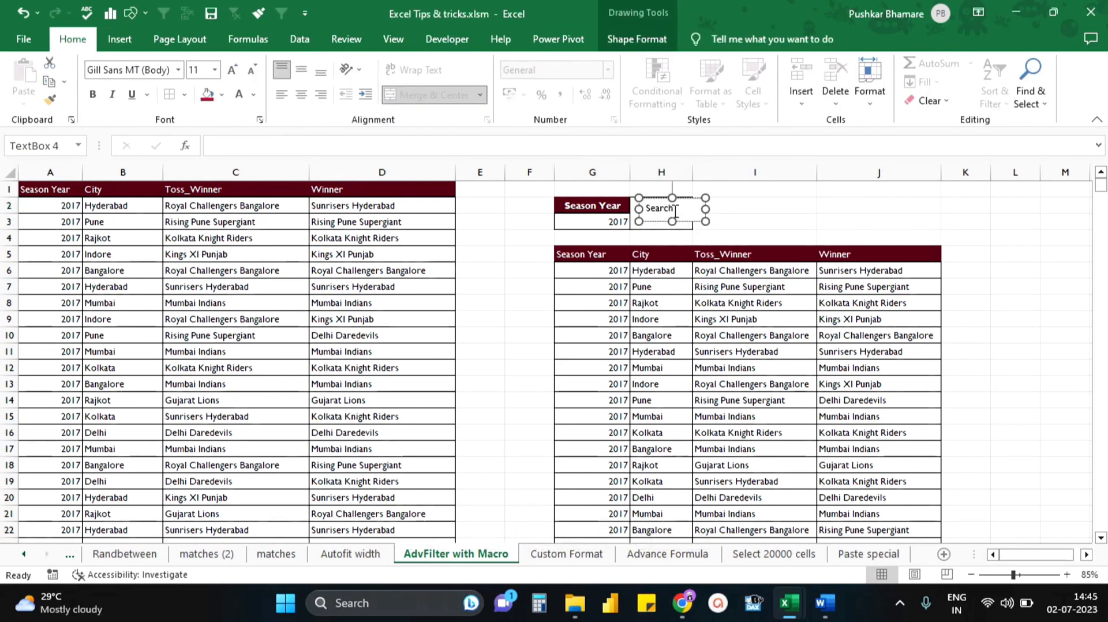
- Fit the Search text box to cell H2:H3, centre its text horizontally and vertically, and make it bold at size 14
drag(696, 217, 665, 226)
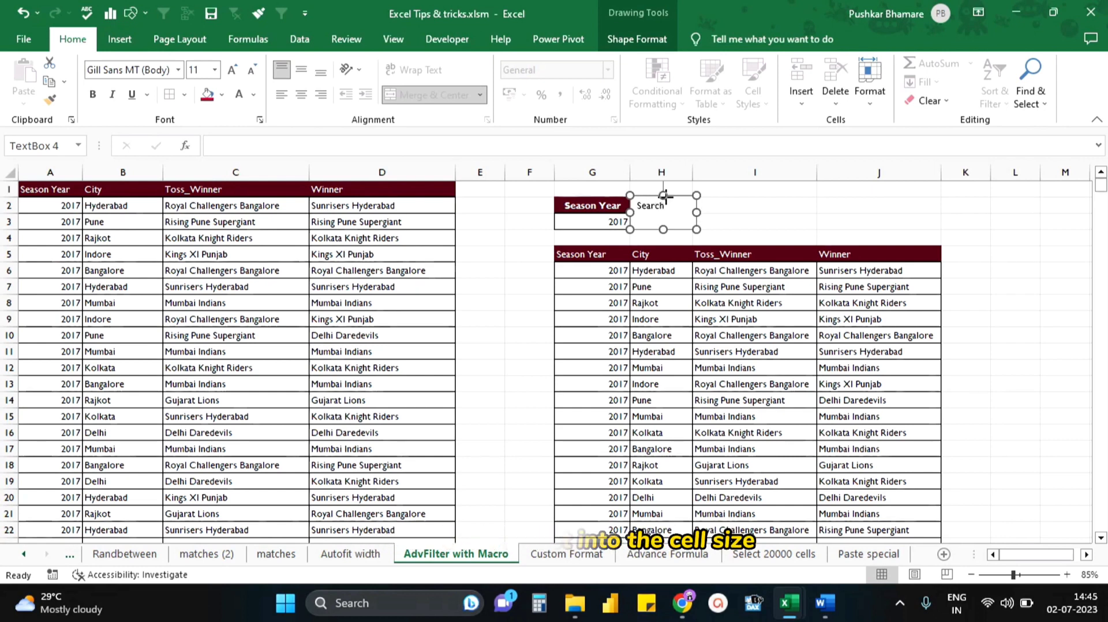
click(299, 98)
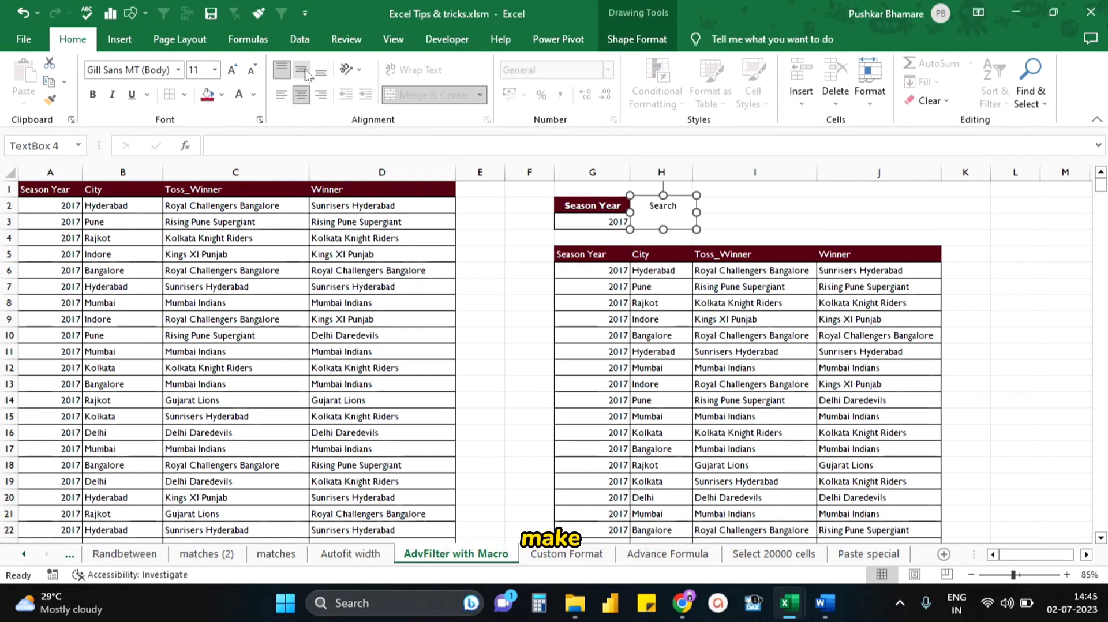
click(301, 69)
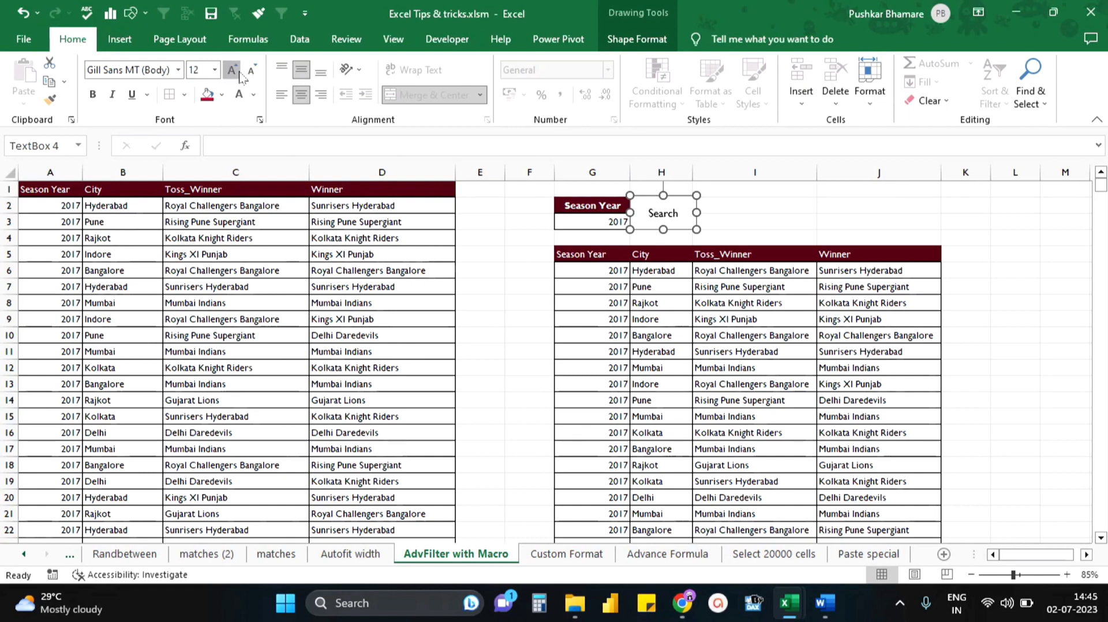
- Assign the Advancefilter macro to the Search text box and deselect it
right_click(677, 232)
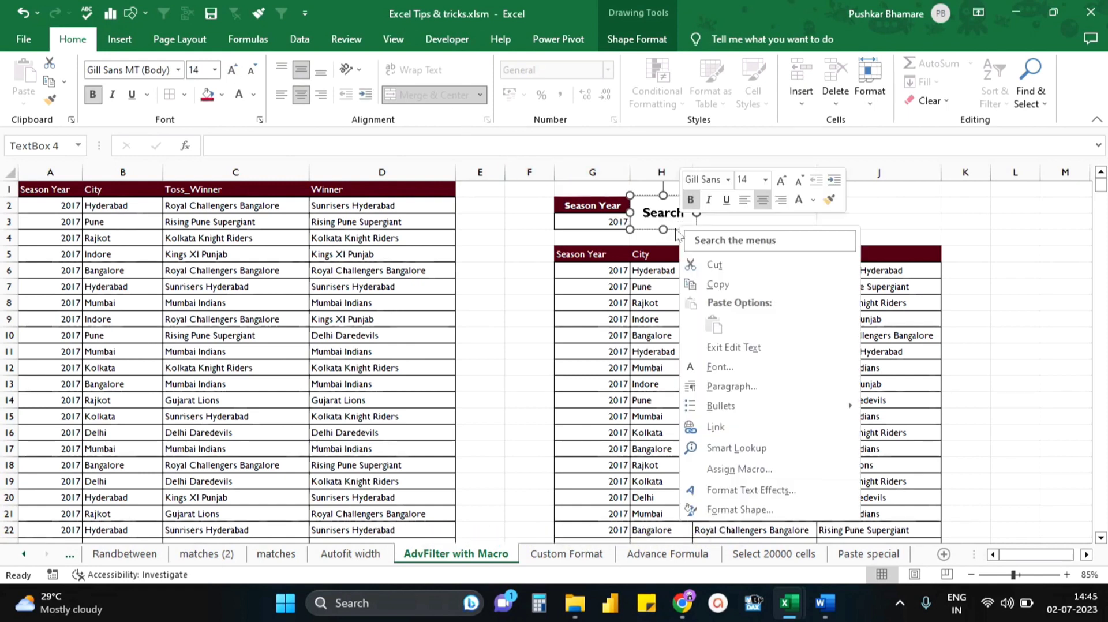
click(738, 468)
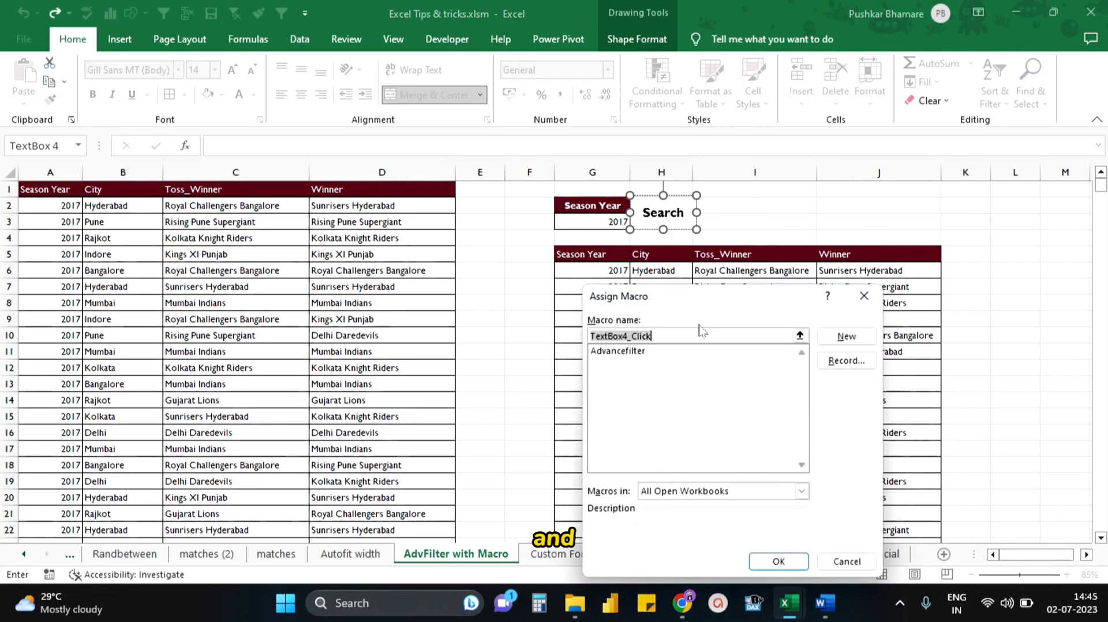
click(624, 351)
click(779, 562)
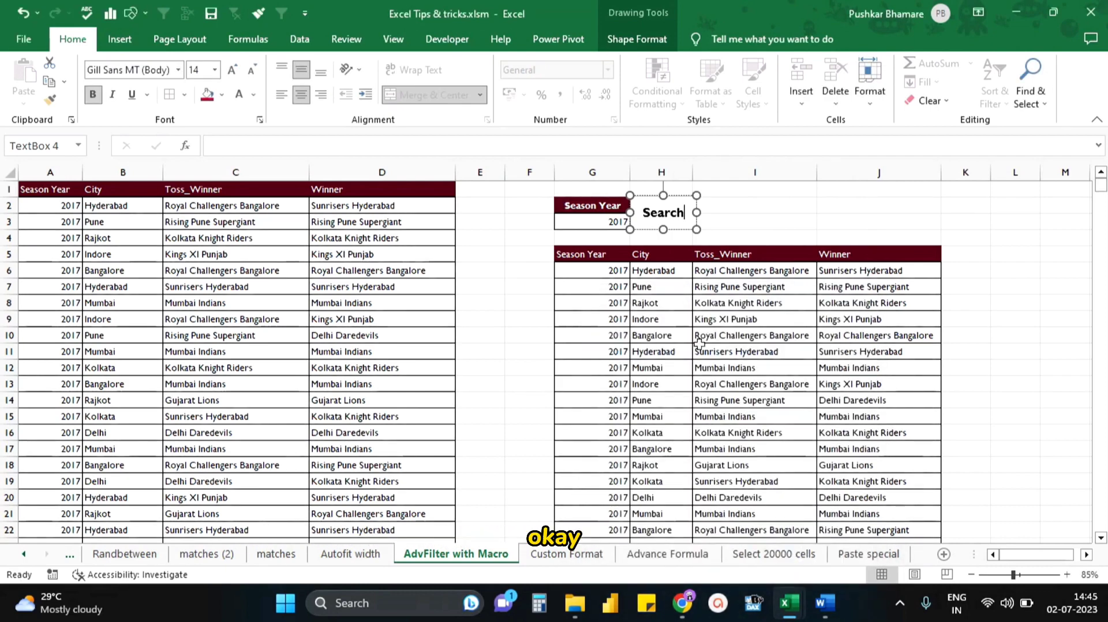
click(632, 266)
- Enter 2008 as the Season Year criterion in G3 and run the macro from the Search box
click(585, 219)
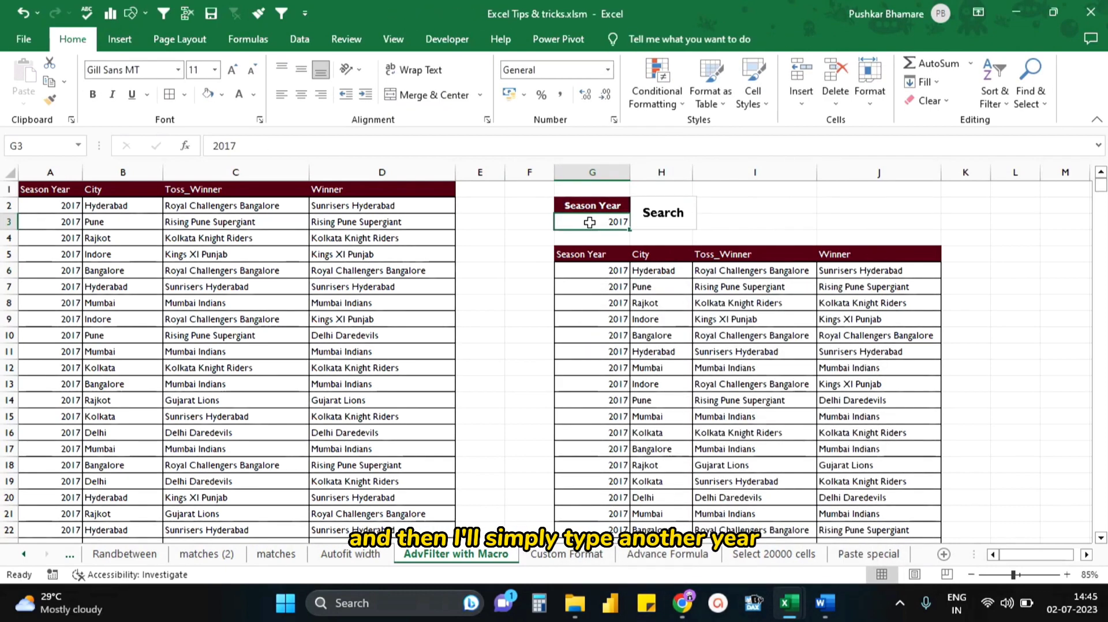
text(2008)
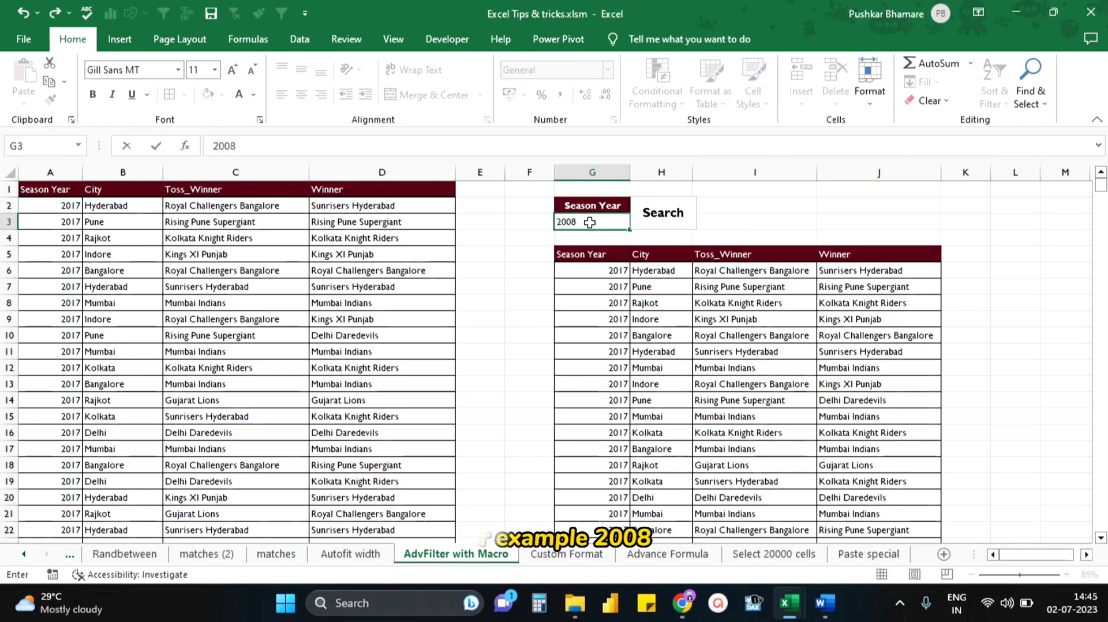
click(663, 238)
click(666, 221)
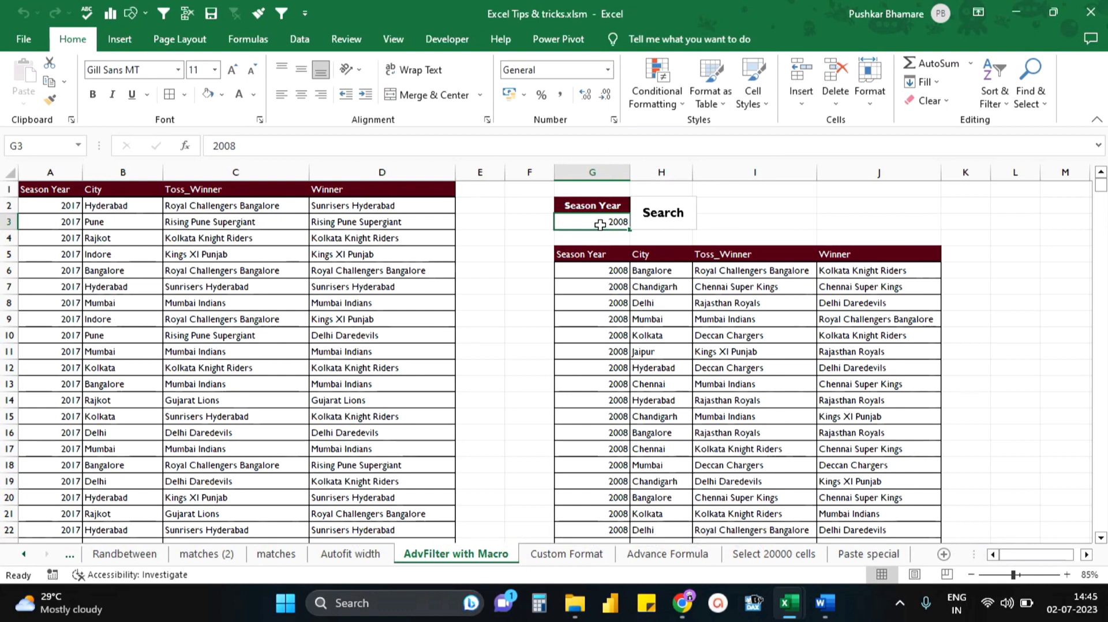
- Set the Season Year criterion in G3 to 2017 and run the search macro again
text(2017)
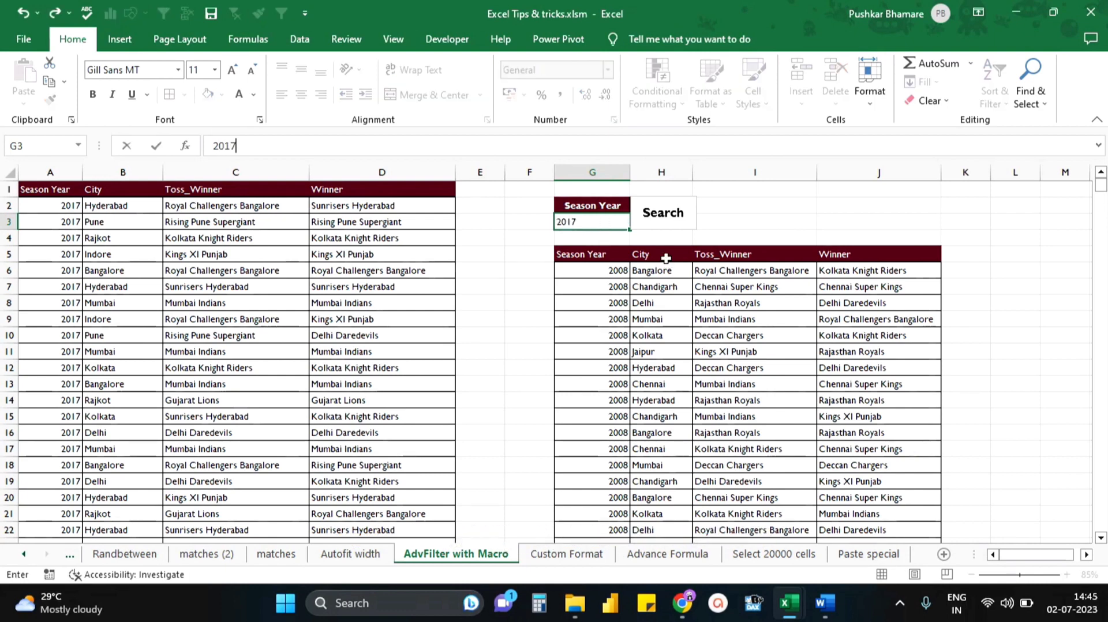
click(664, 225)
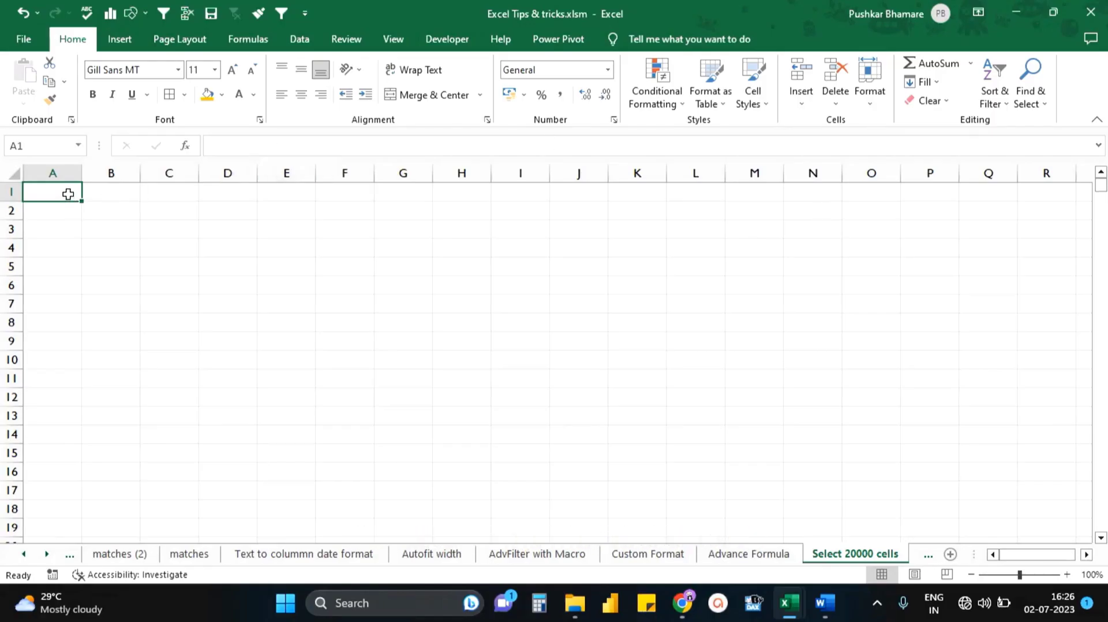
drag(68, 192, 277, 196)
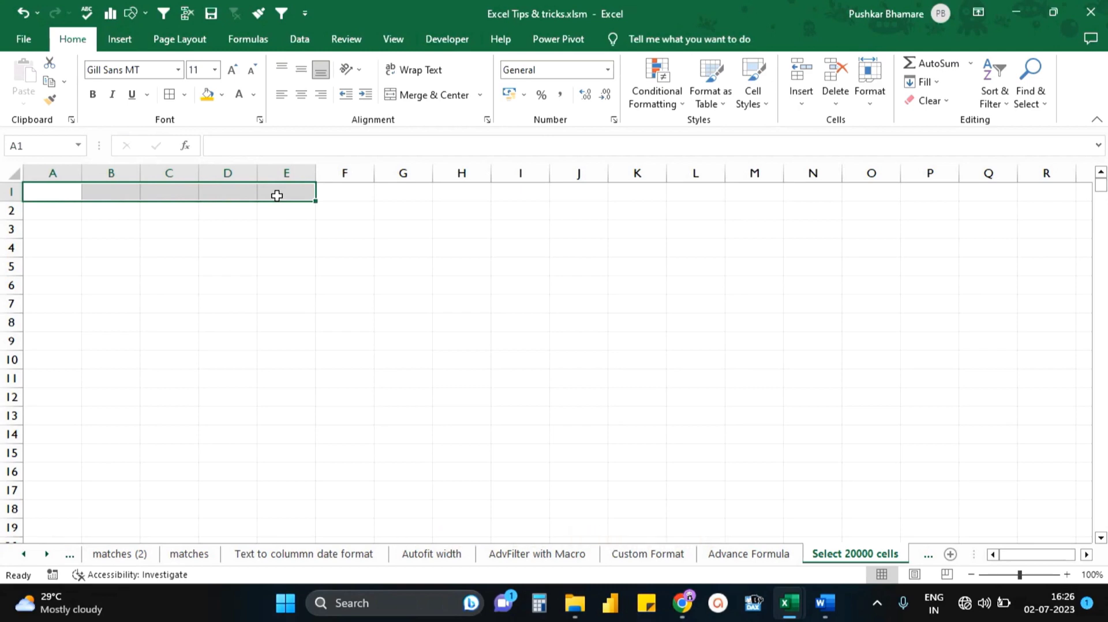
key(shift+Down)
key(shift+Down)
key(shift+Down)
key(shift+Down)
key(shift+Down)
key(shift+Down)
key(shift+Down)
key(shift+Down)
key(shift+Down)
key(shift+Down)
key(shift+Down)
key(shift+Down)
key(shift+Down)
key(shift+Down)
key(shift+Down)
key(shift+Down)
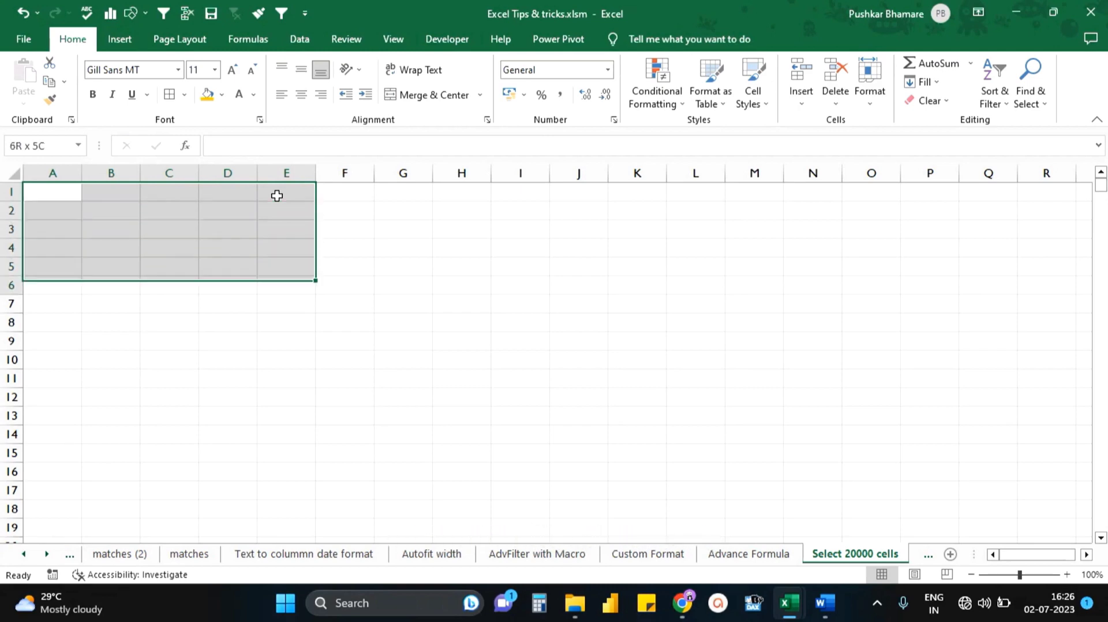
click(49, 227)
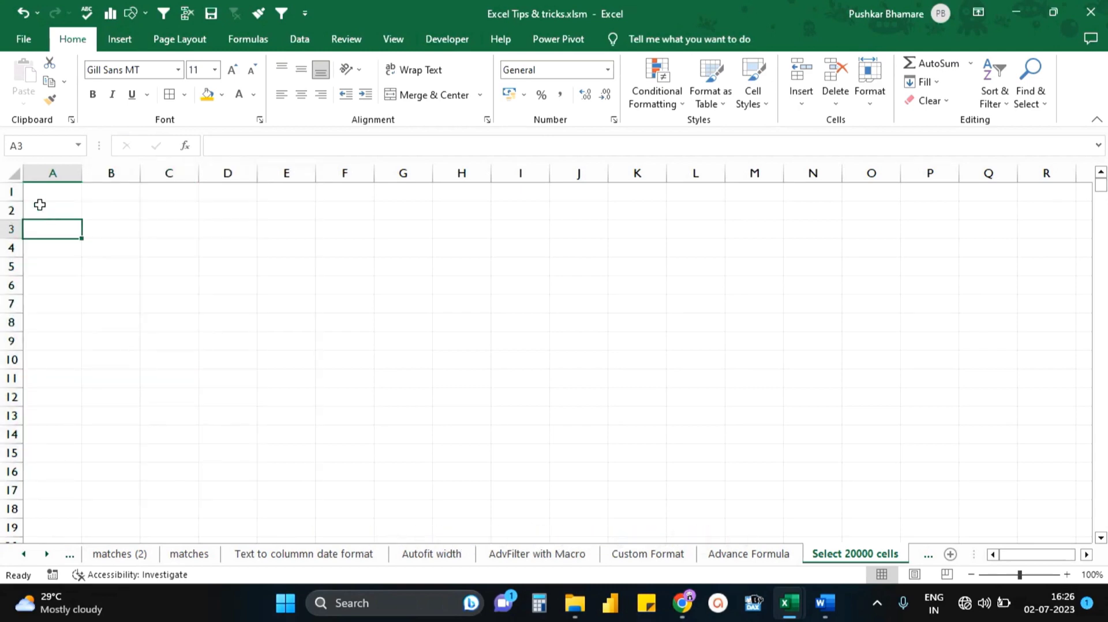
- Select the range A1:E20000 by extending the selection from A1 to the cell reference E20000
click(40, 190)
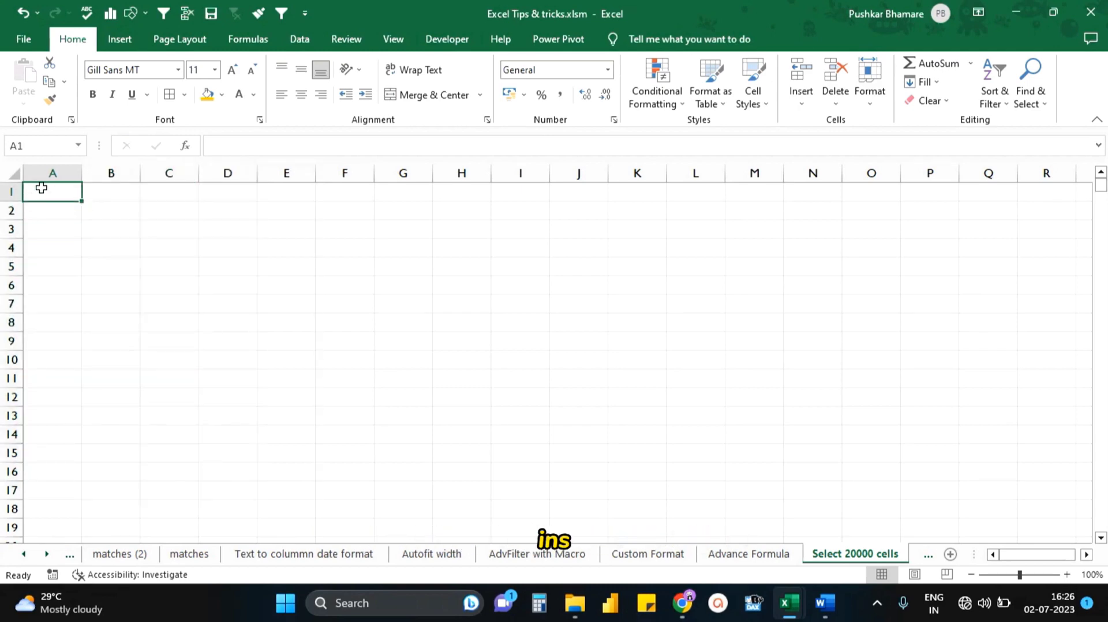
click(46, 140)
text(E20000)
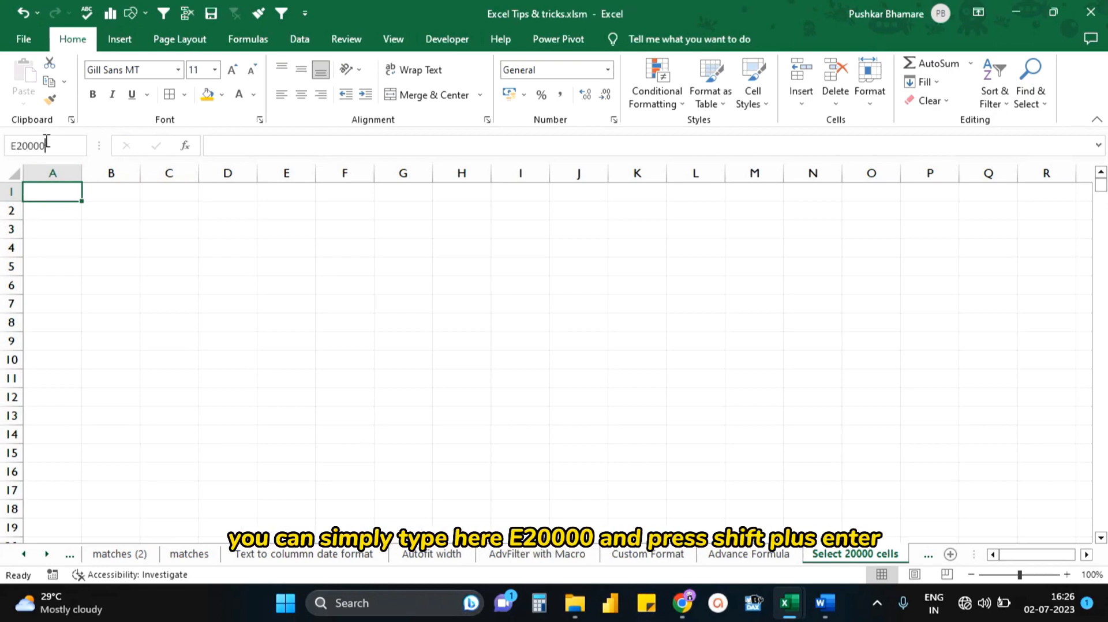
key(shift+Return)
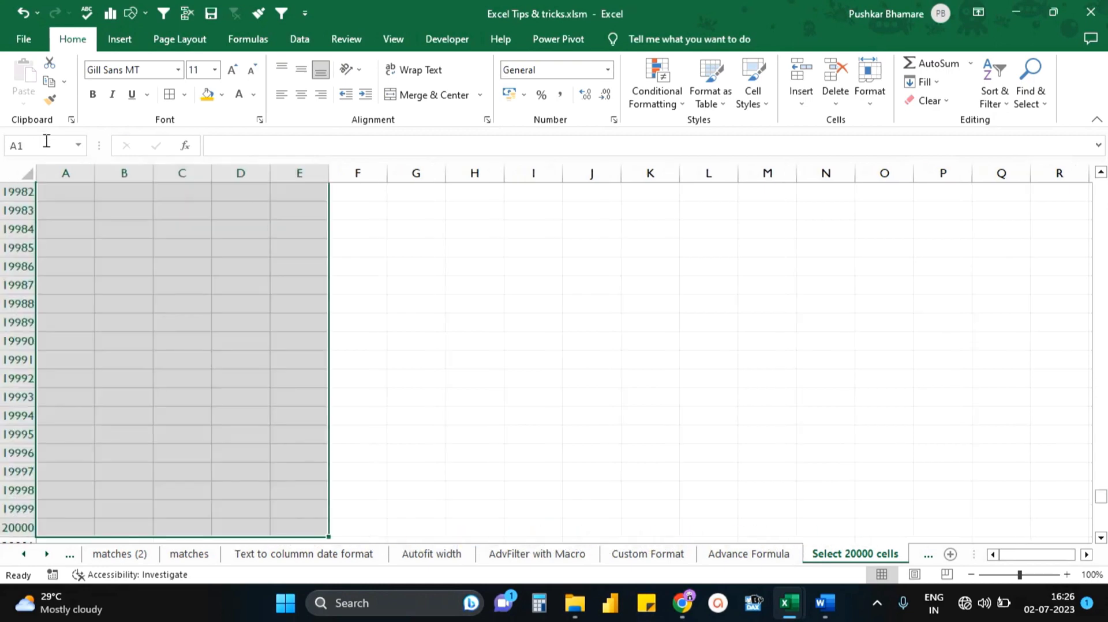
- Apply the gold fill colour and all borders to the selected range A1:E20000
click(207, 94)
click(169, 95)
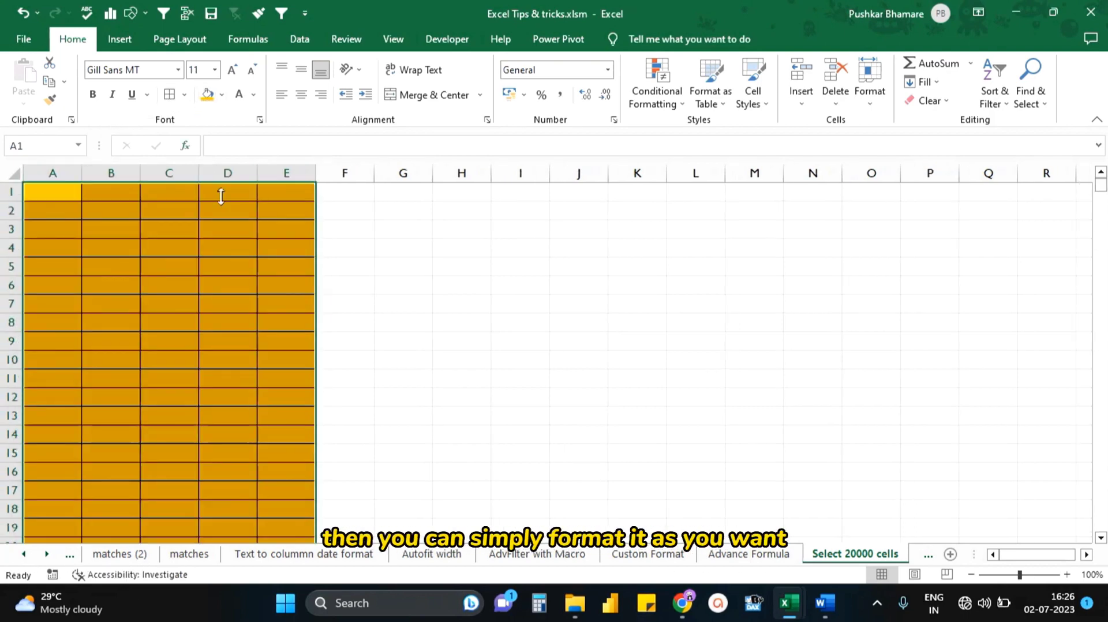
click(202, 283)
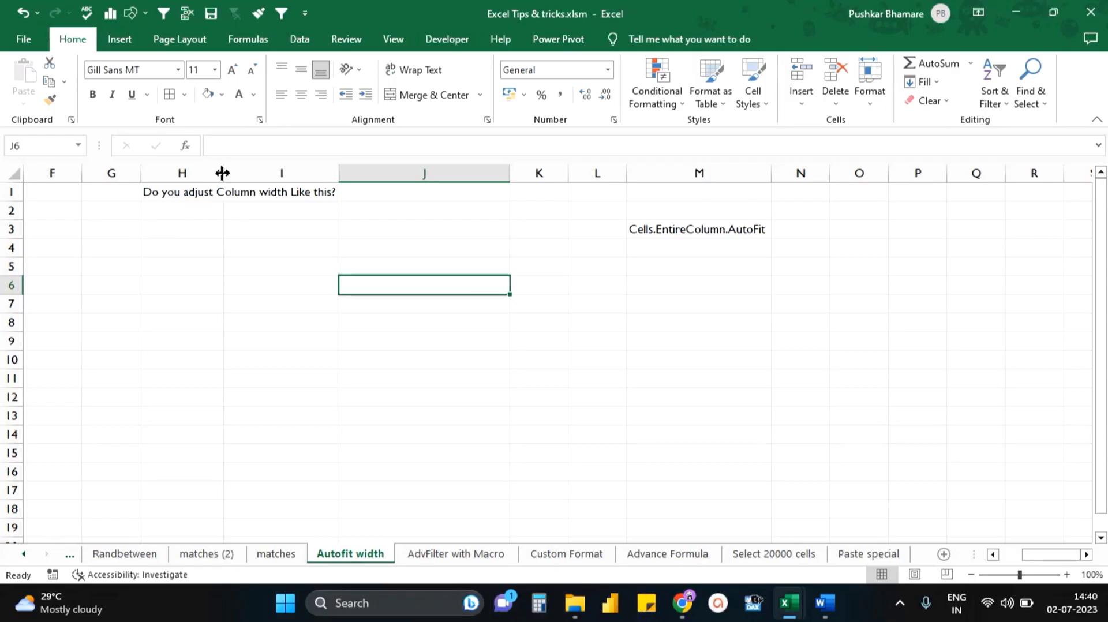
- Widen column H to fit its text and open the Worksheet SelectionChange procedure in the Autofit width sheet's code
drag(222, 172, 338, 172)
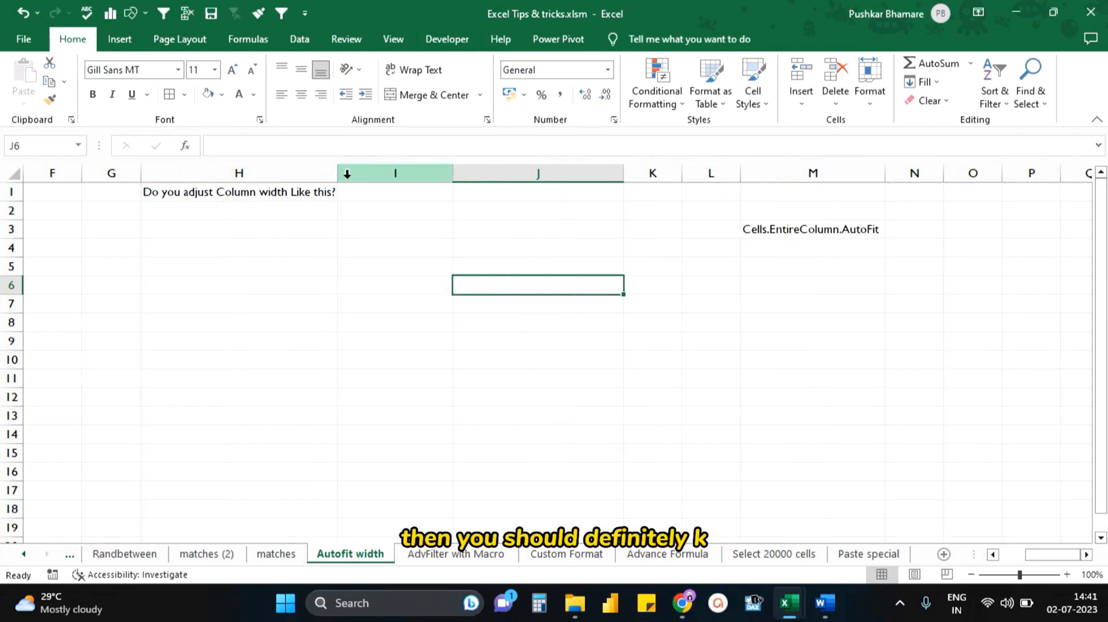
right_click(352, 555)
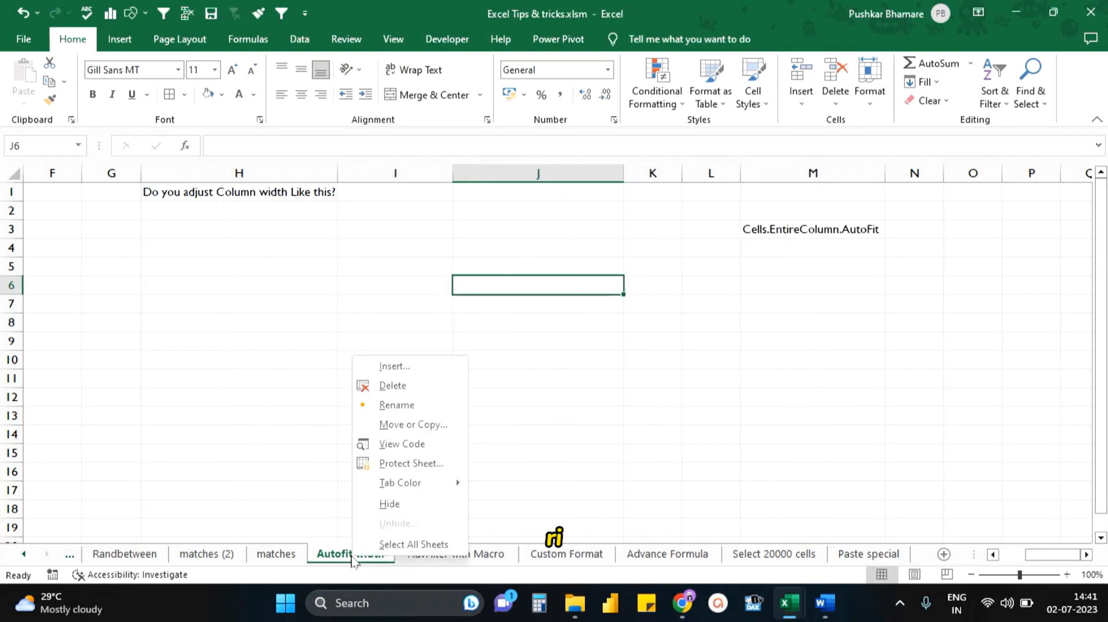
click(398, 444)
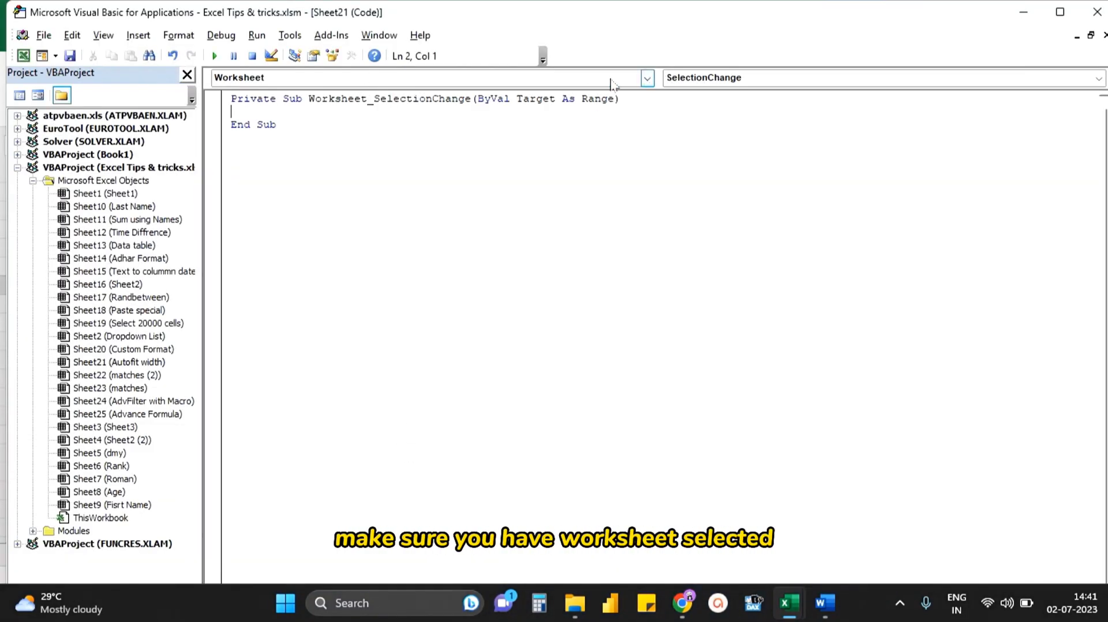
- Add the line Cells.EntireColumn.AutoFit to the SelectionChange procedure, then save and close the code editor
text(Ce)
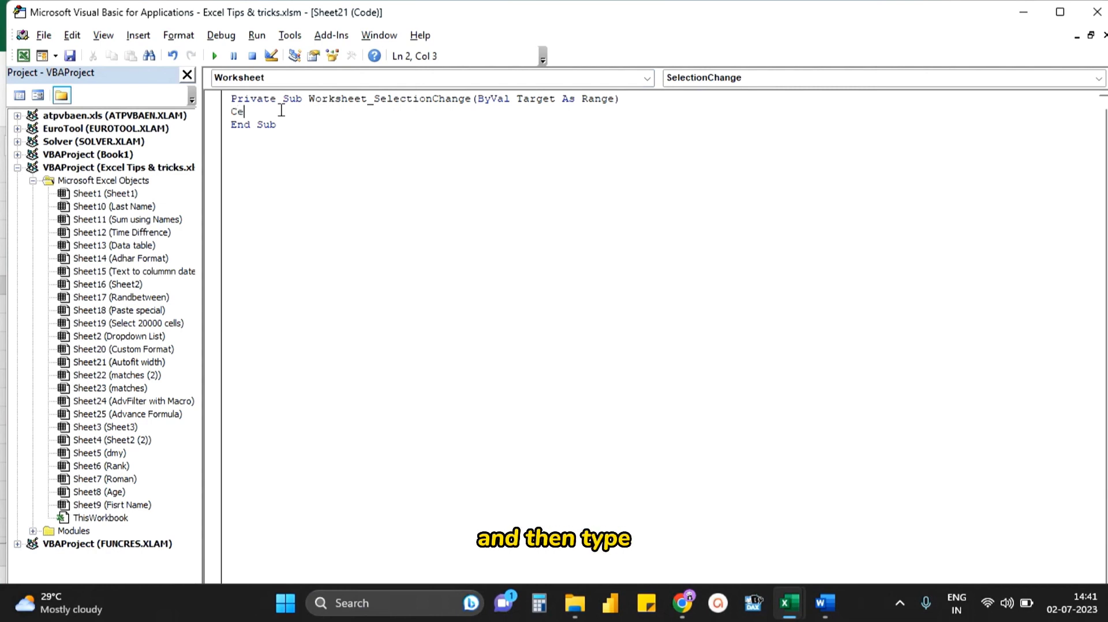
text(lls.)
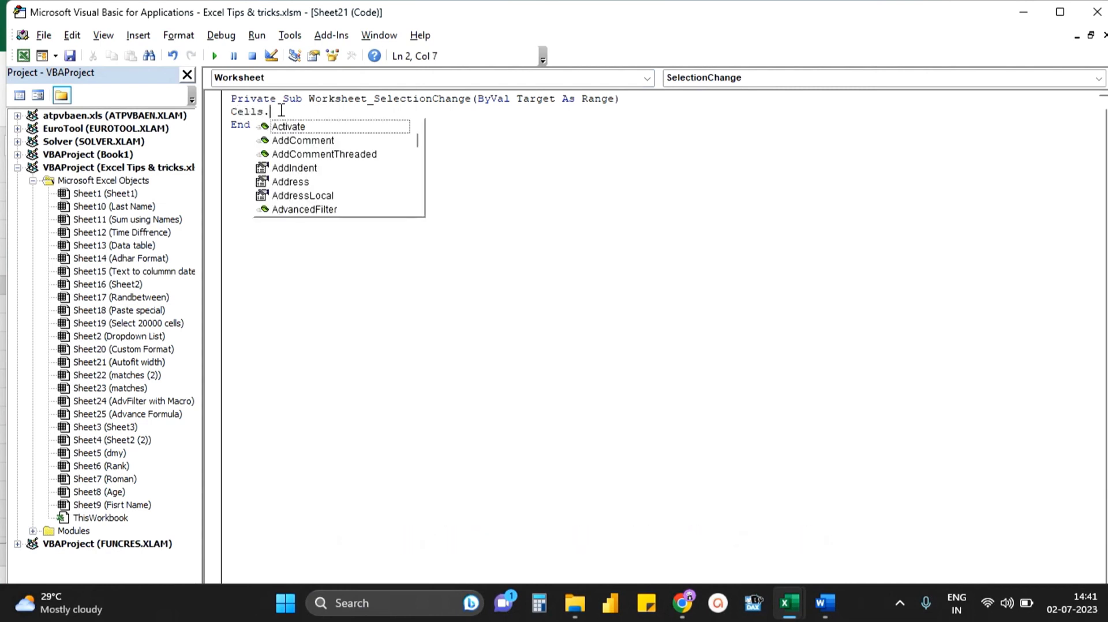
text(EntireColumn)
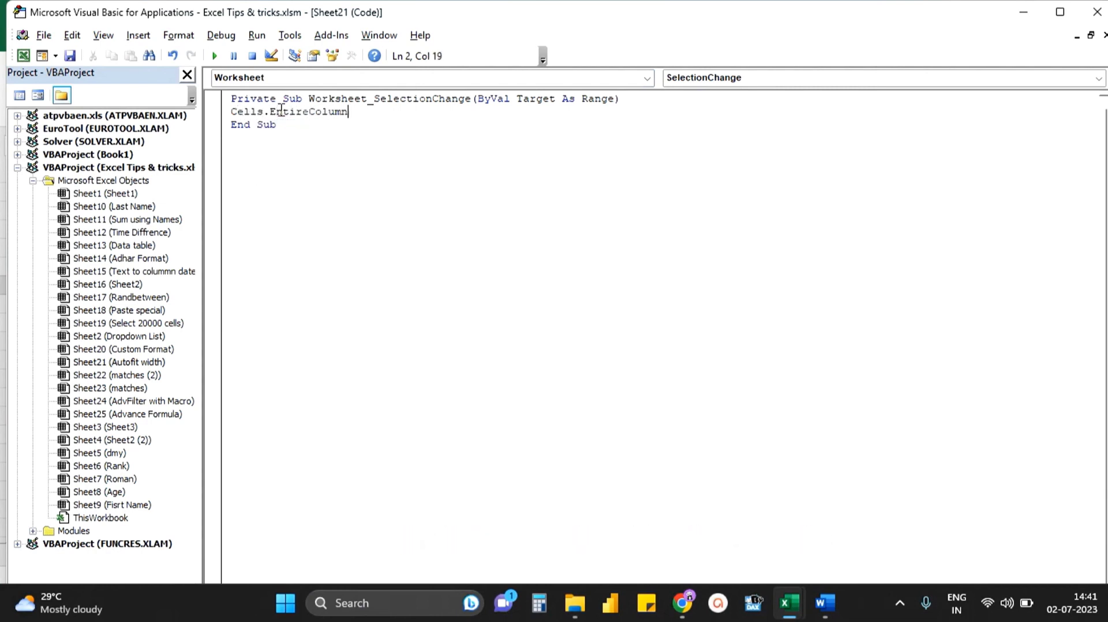
text(.Auto)
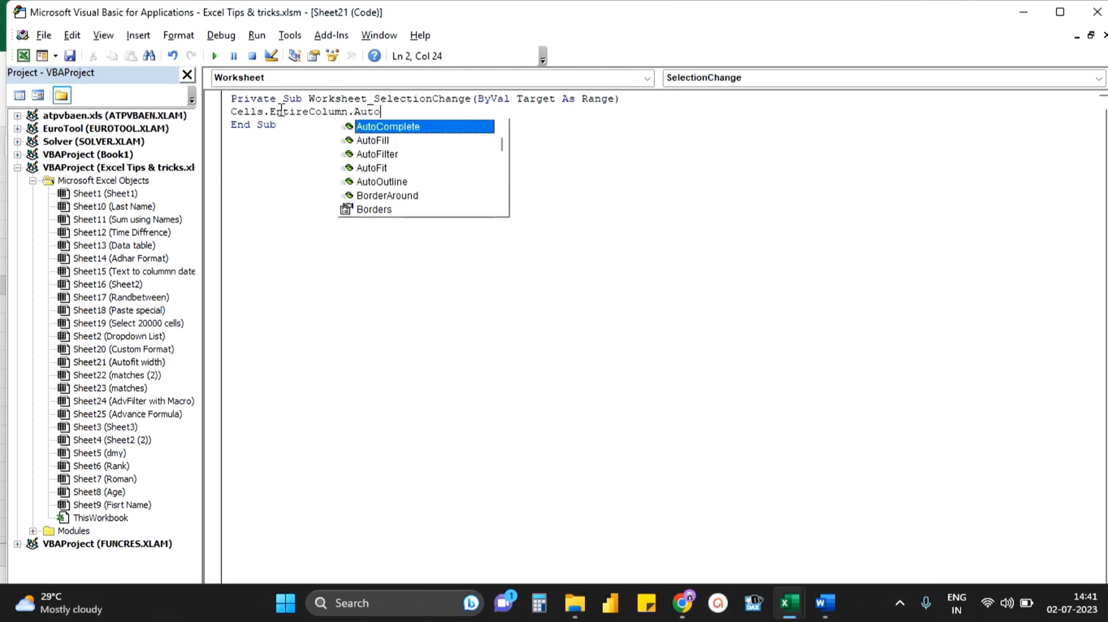
double_click(371, 168)
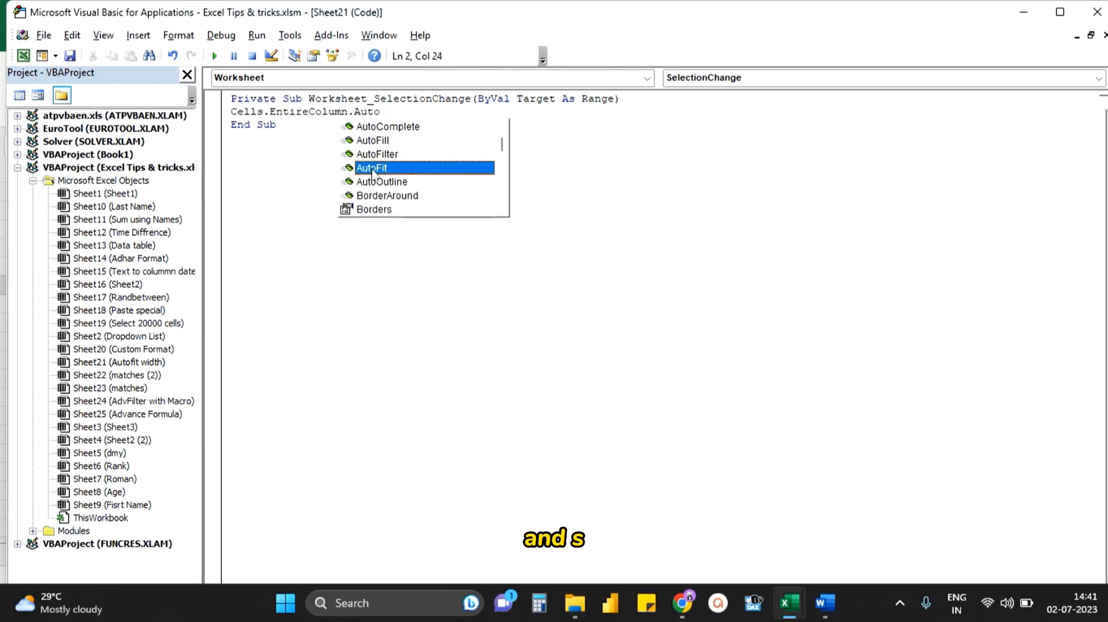
click(69, 56)
click(1097, 12)
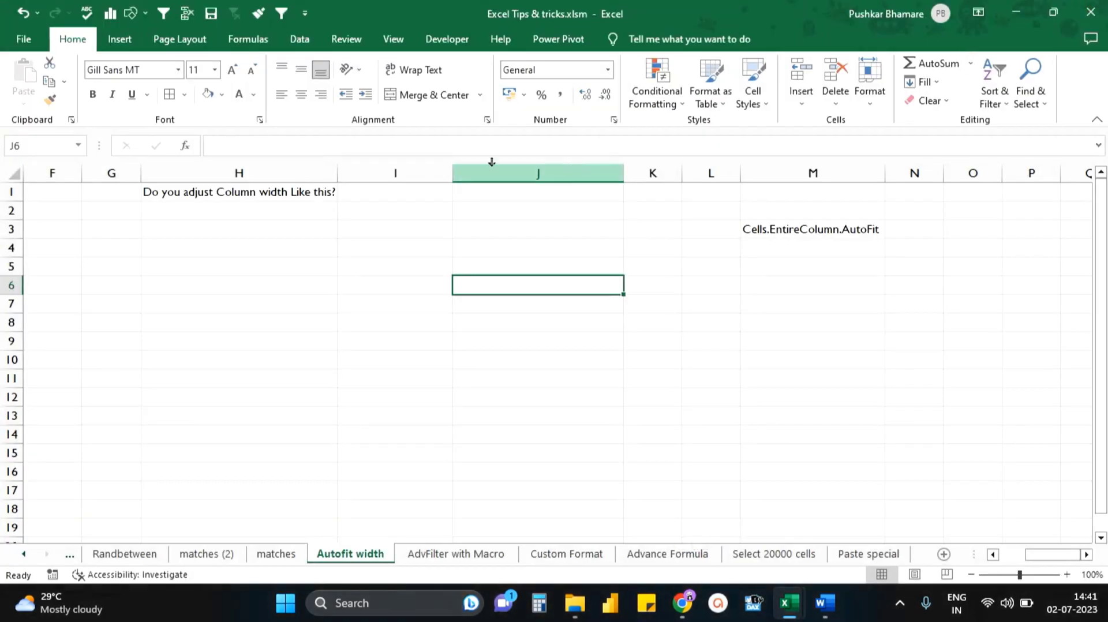
- Enter "Yes I know how to autowidth" in I1 and reselect the cell to test the automatic column width
click(398, 189)
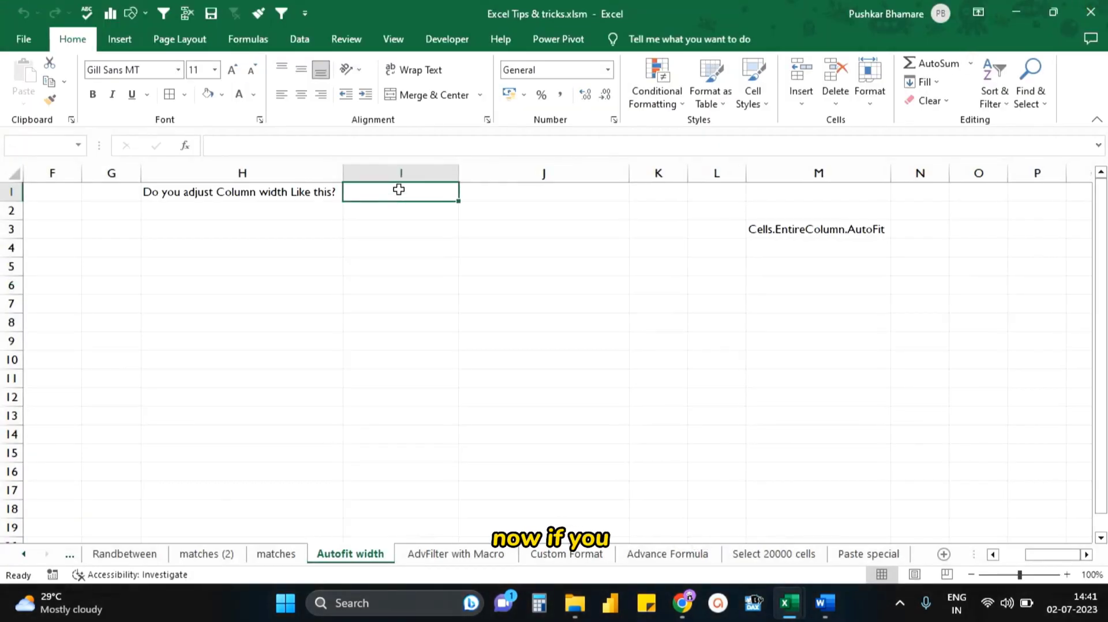
text(Yes I)
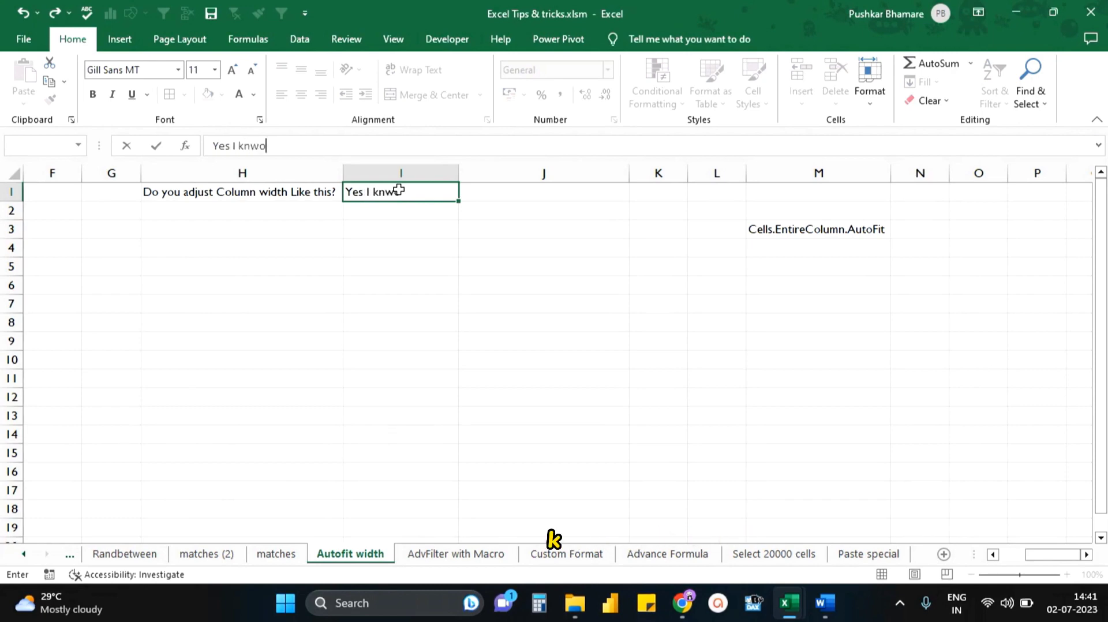
text( know how to autowidth)
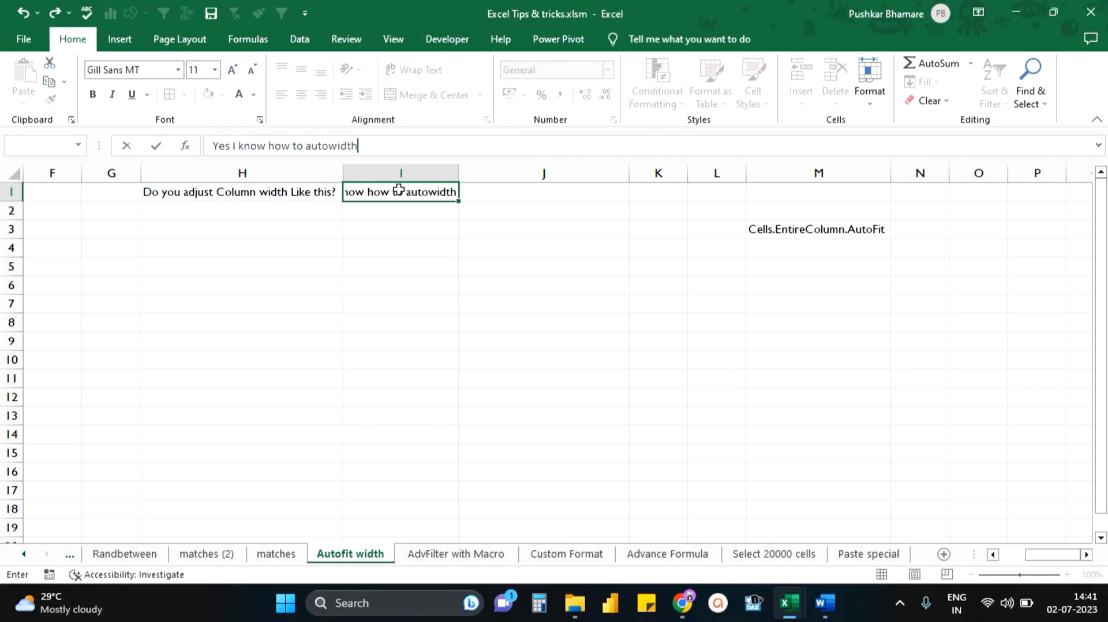
key(Return)
click(435, 191)
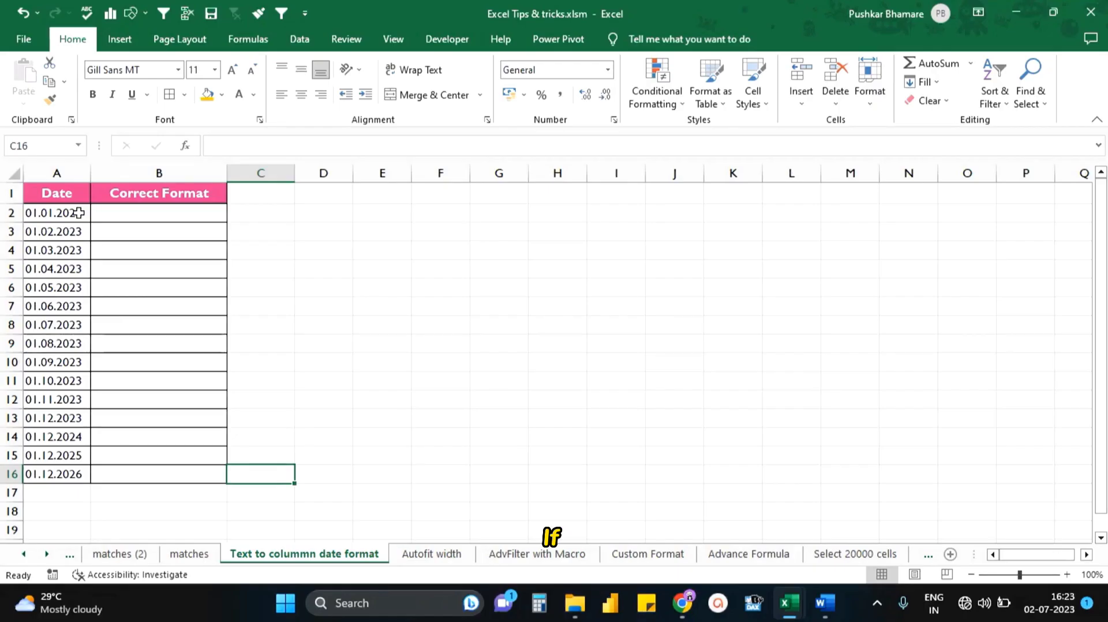
- Try to convert the text date in A2 with the Date number format *14 March 2012
click(79, 212)
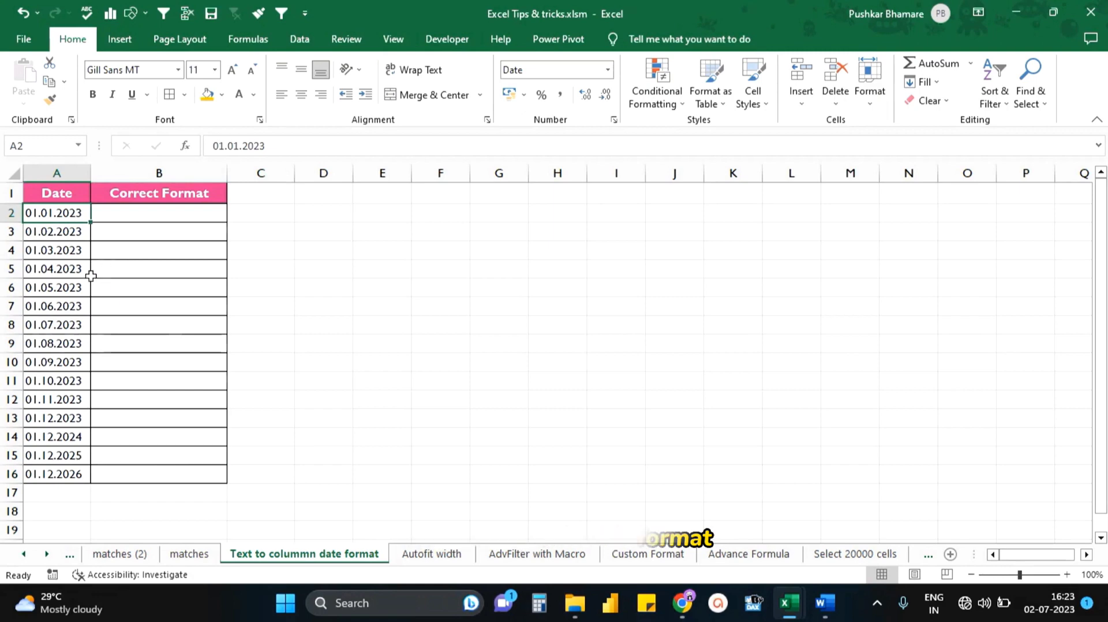
click(608, 70)
click(580, 448)
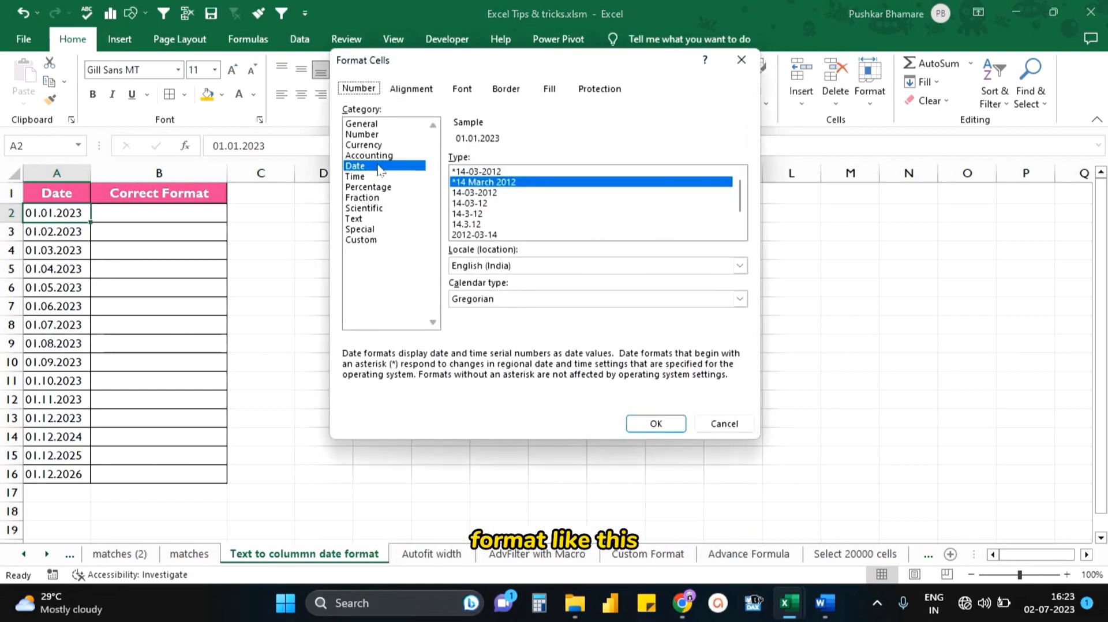
click(657, 424)
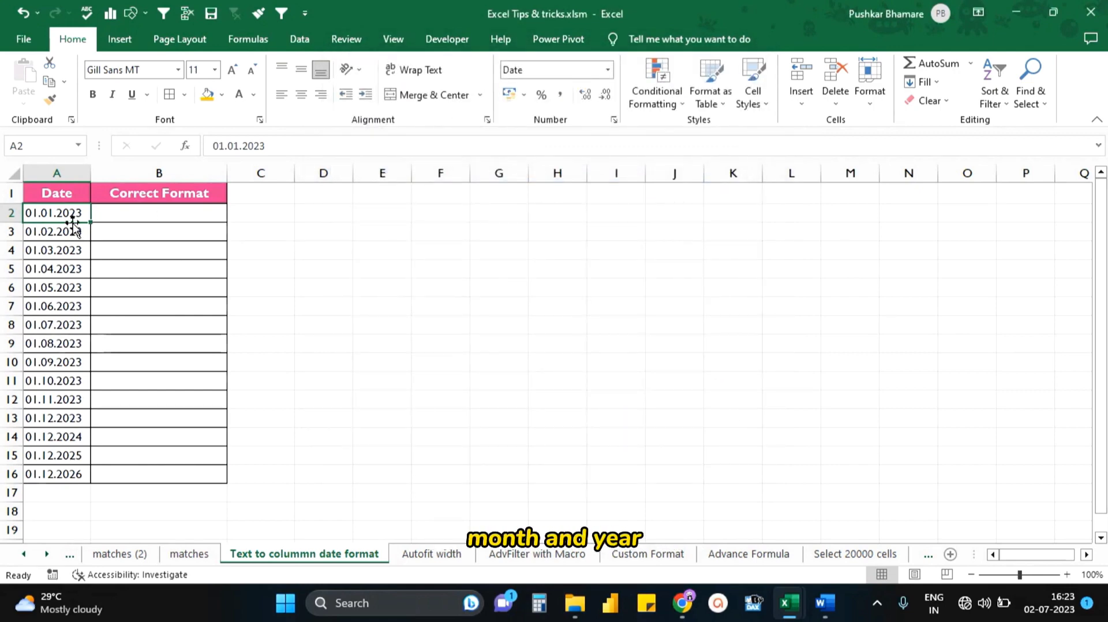
- Start a Text to Columns conversion of A2:A16 as Delimited data and proceed to the column data format settings
drag(68, 211, 48, 466)
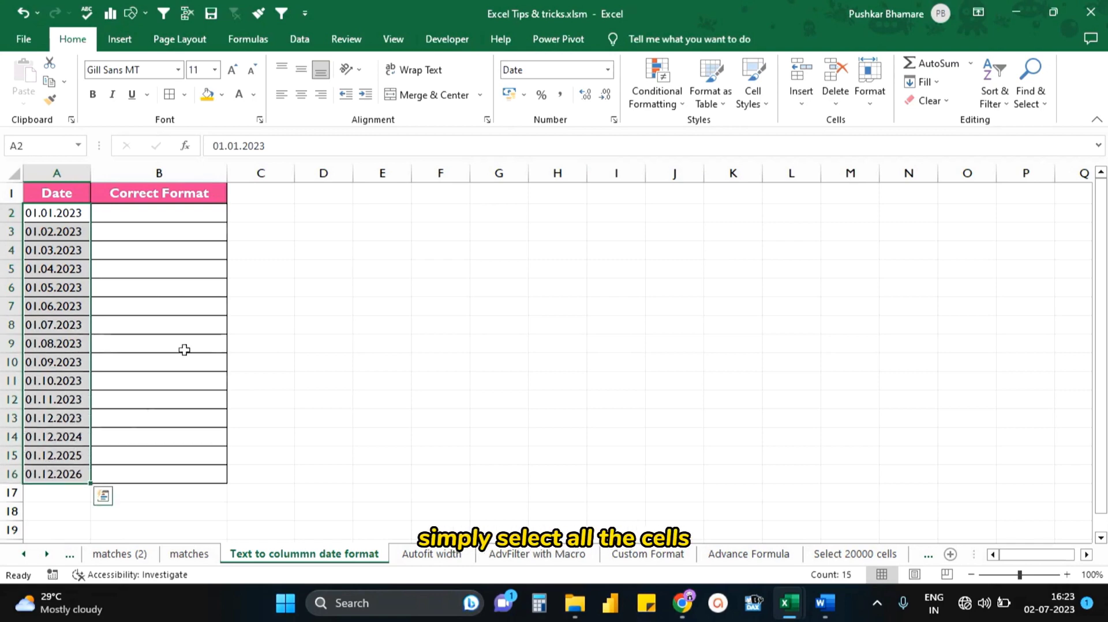
click(309, 42)
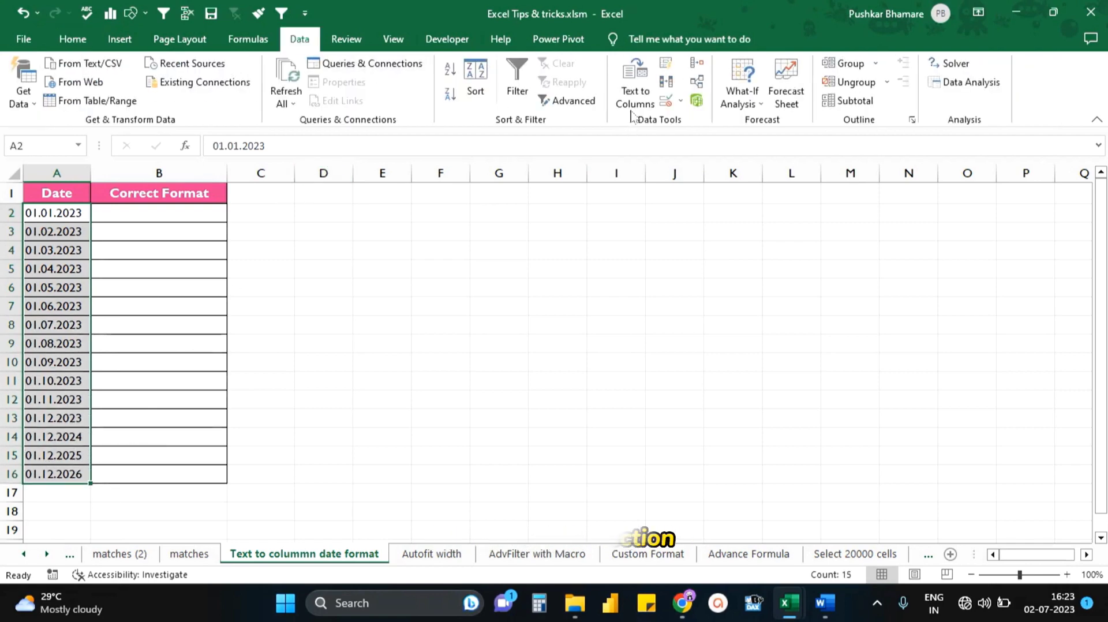
click(636, 87)
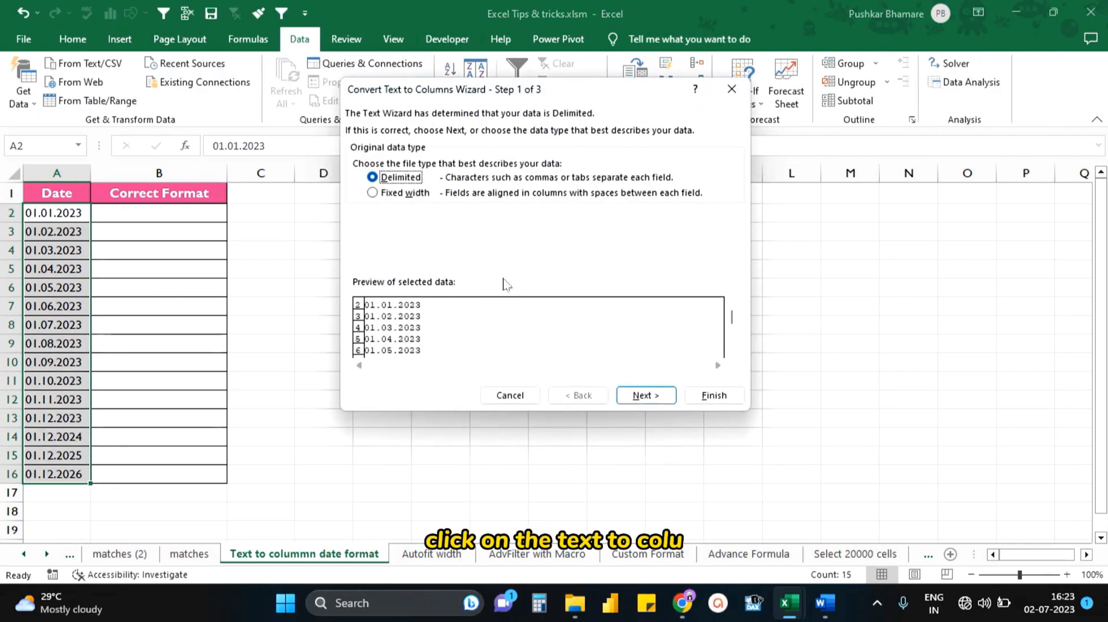
click(649, 402)
click(649, 402)
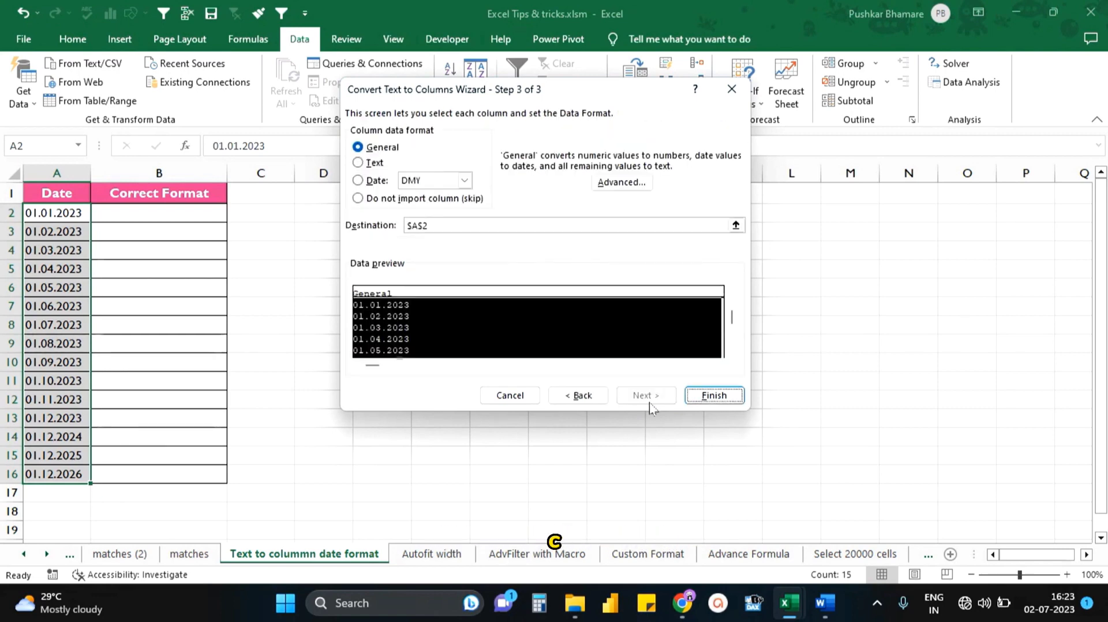
- Set the column data format to Date DMY with destination B2 and finish the conversion
click(358, 180)
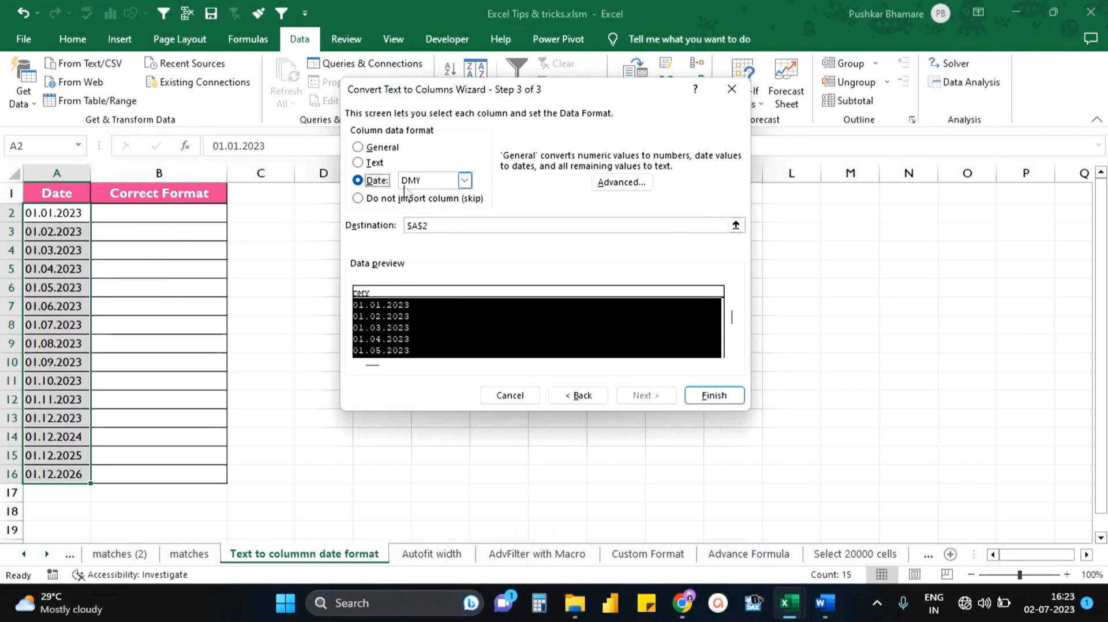
click(442, 229)
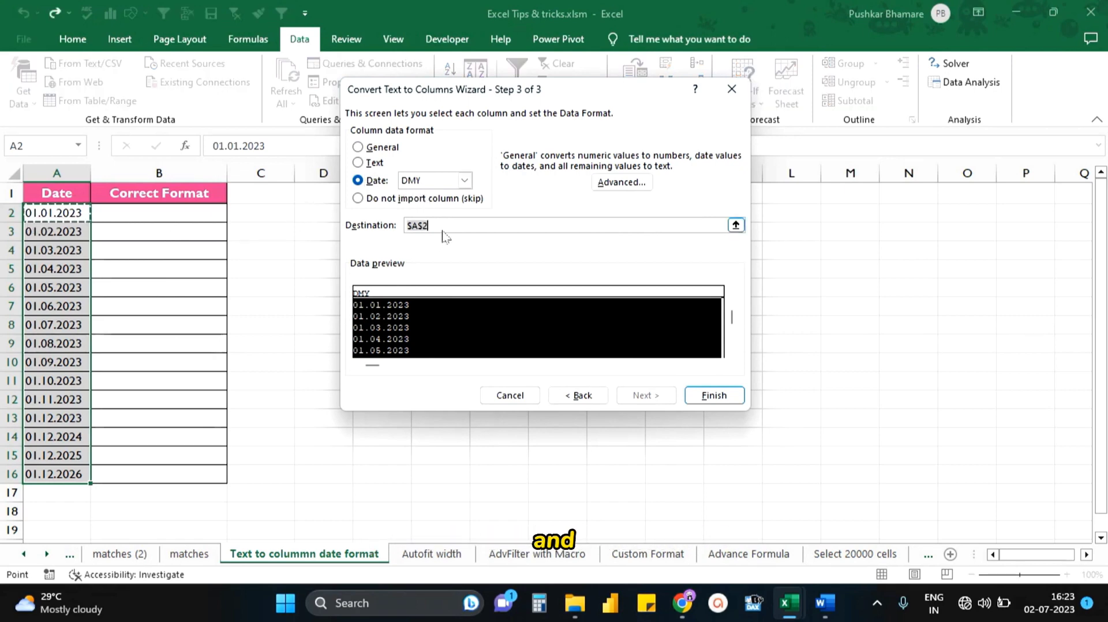
key(BackSpace)
key(BackSpace)
key(BackSpace)
key(BackSpace)
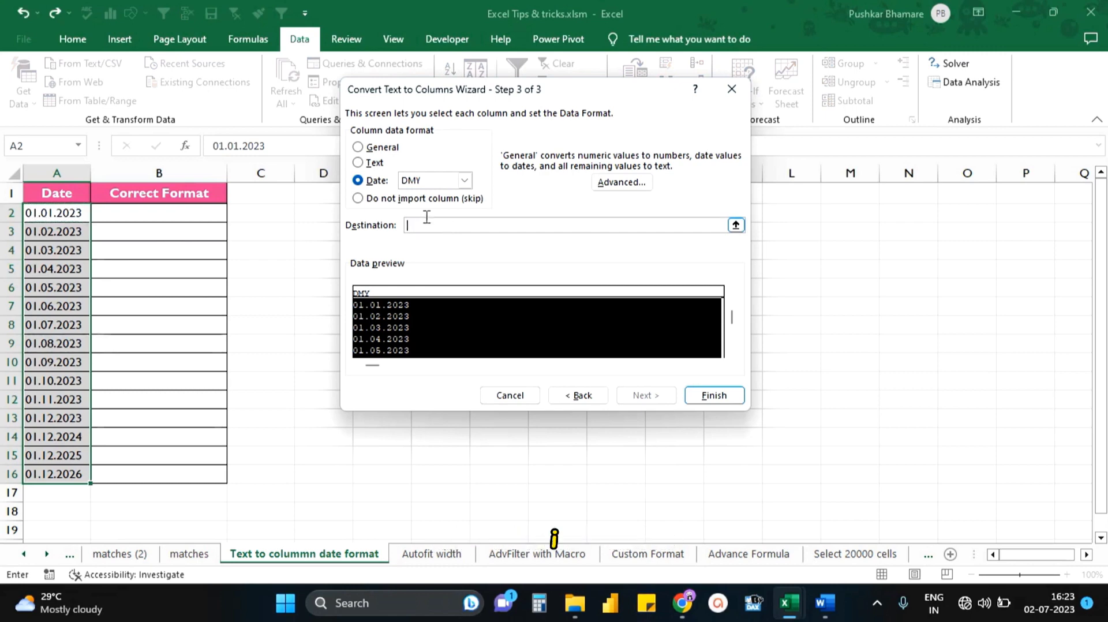
click(164, 212)
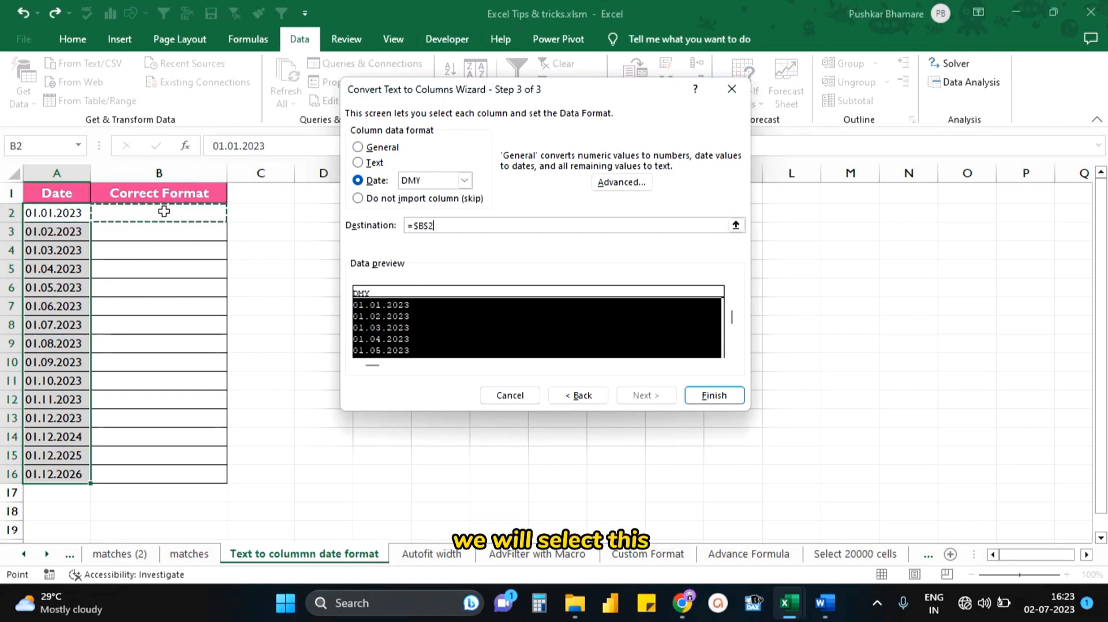
click(714, 396)
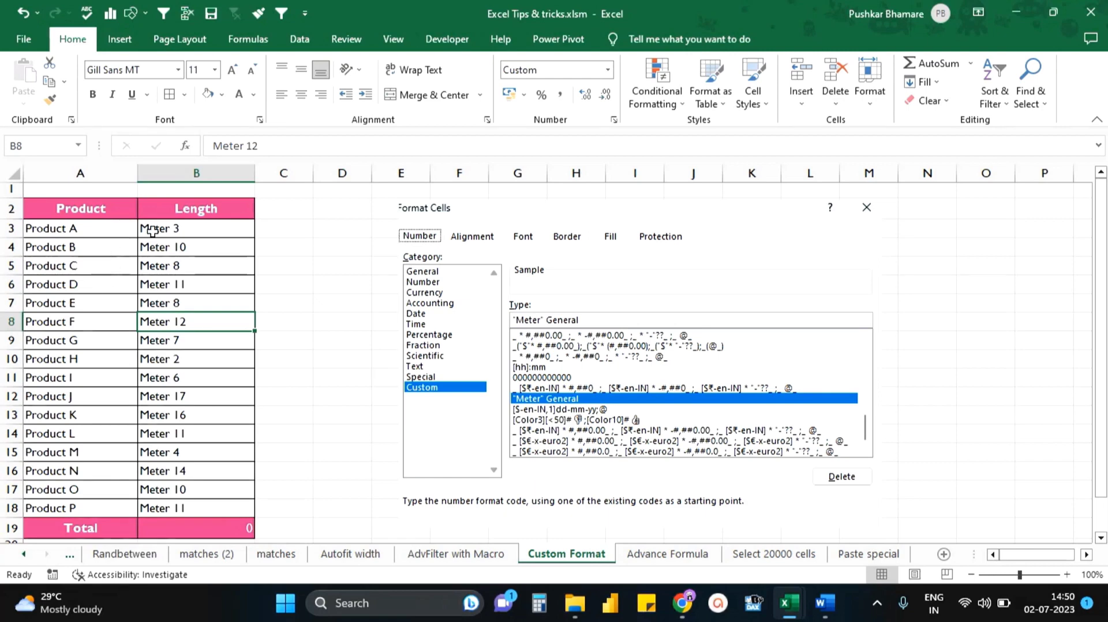
- Try to total the text lengths in B3:B18 with a SUM formula in B19 and replace the formula with 0
click(152, 230)
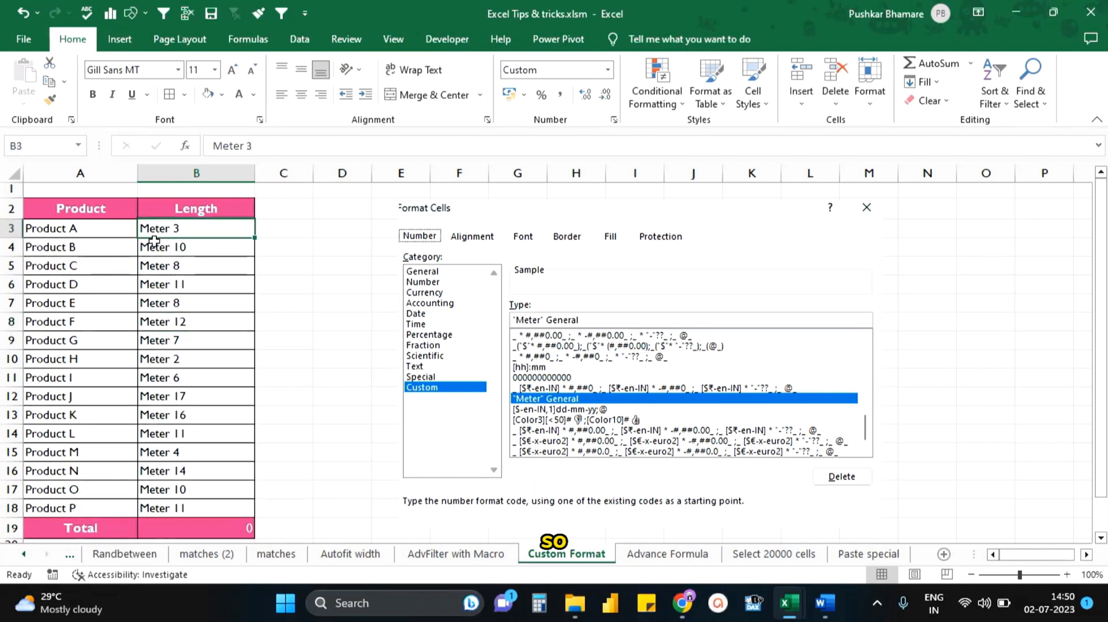
click(228, 301)
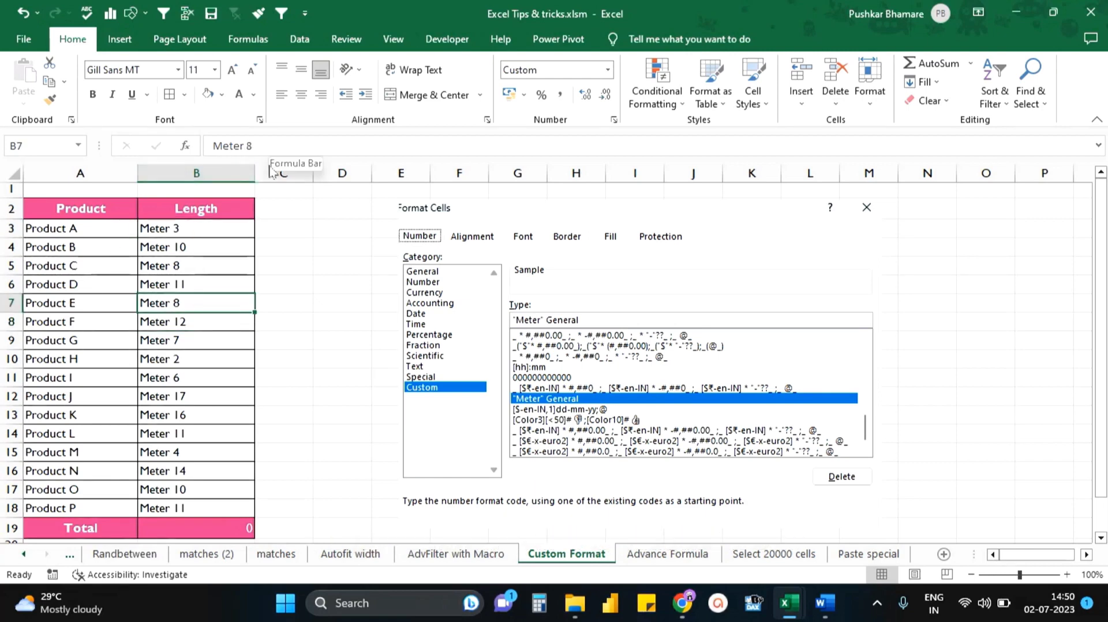
click(186, 527)
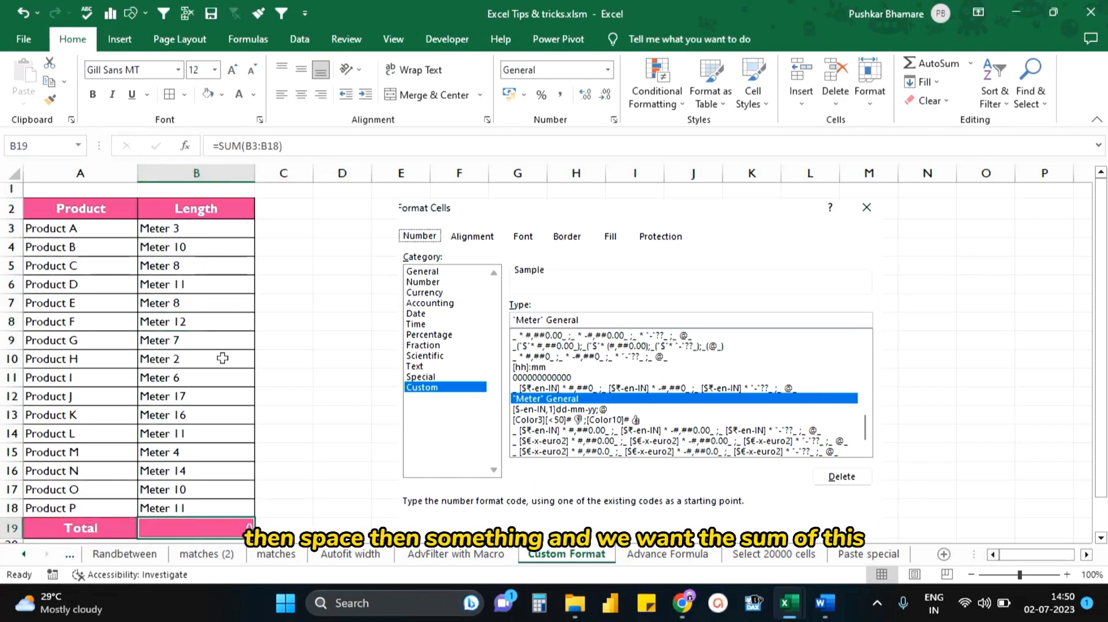
text(=SUM()
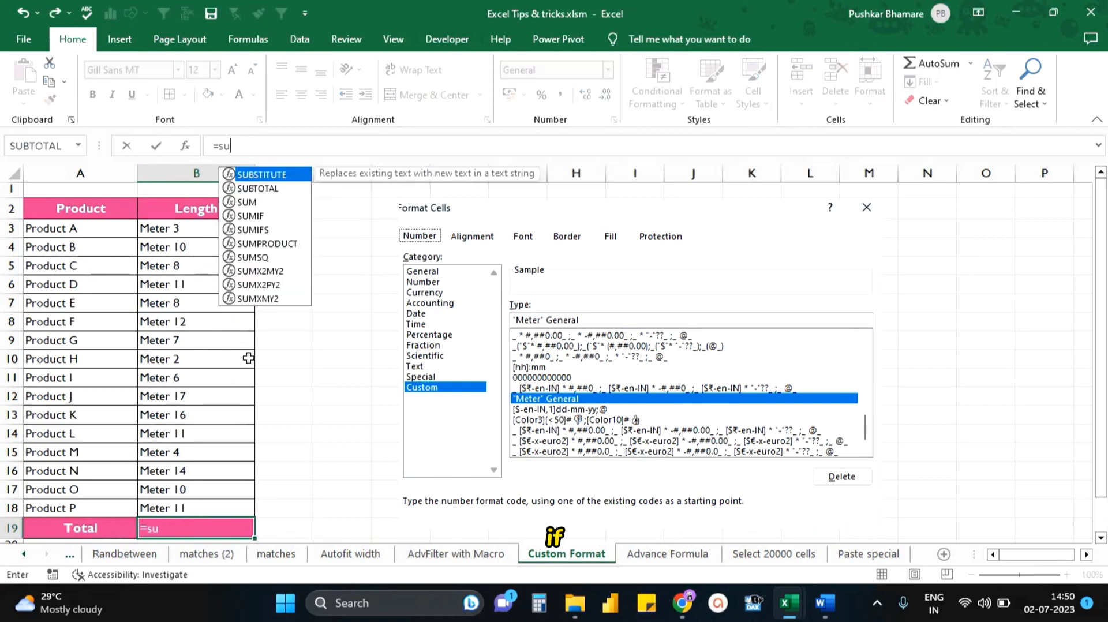
drag(168, 225, 167, 504)
key(Return)
click(223, 515)
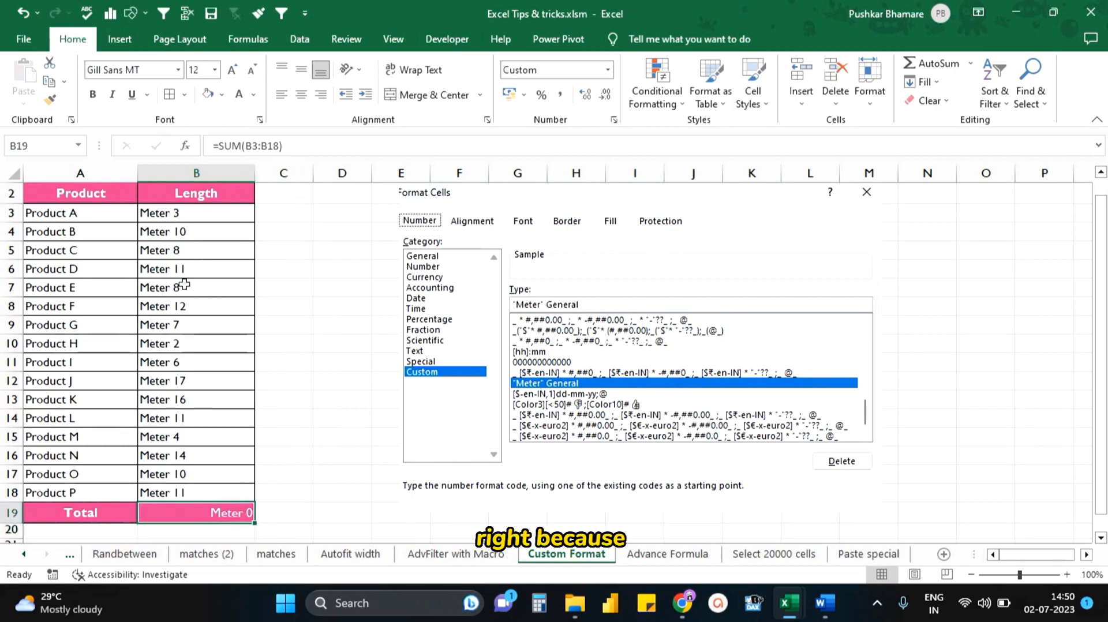
key(F2)
key(Escape)
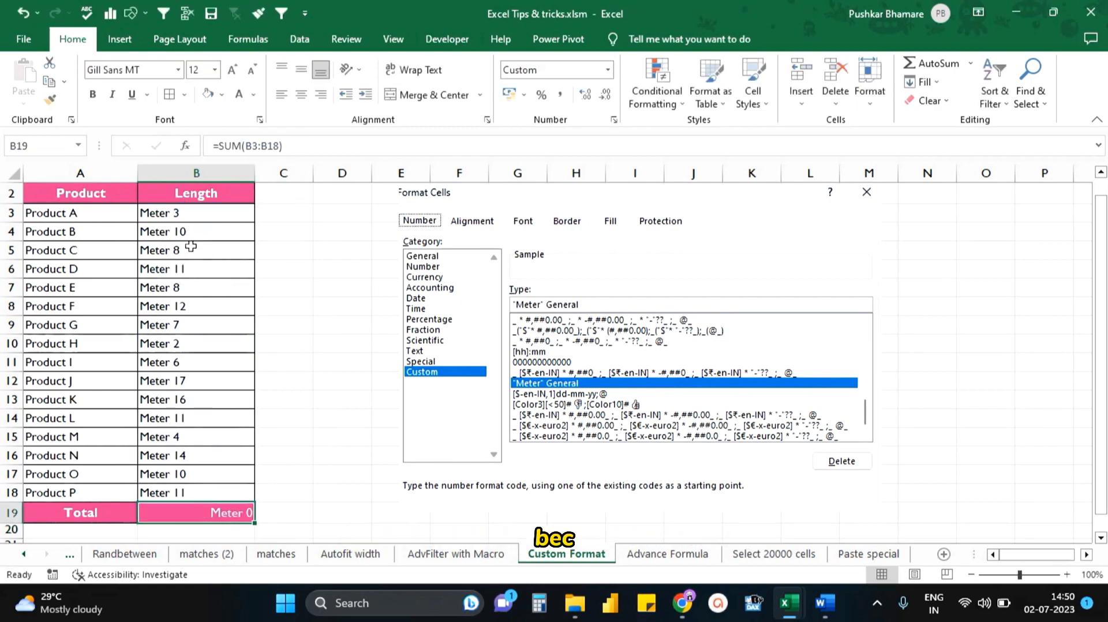
text(0)
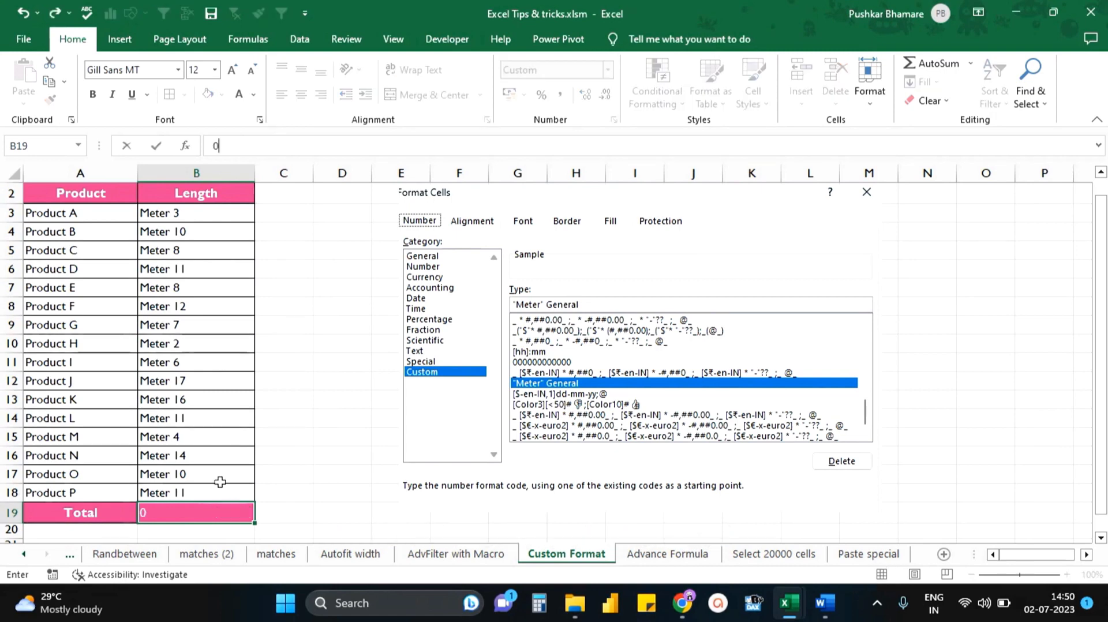
- Apply the custom number format "Meter" General to the length cells B3:B18
drag(218, 215, 200, 491)
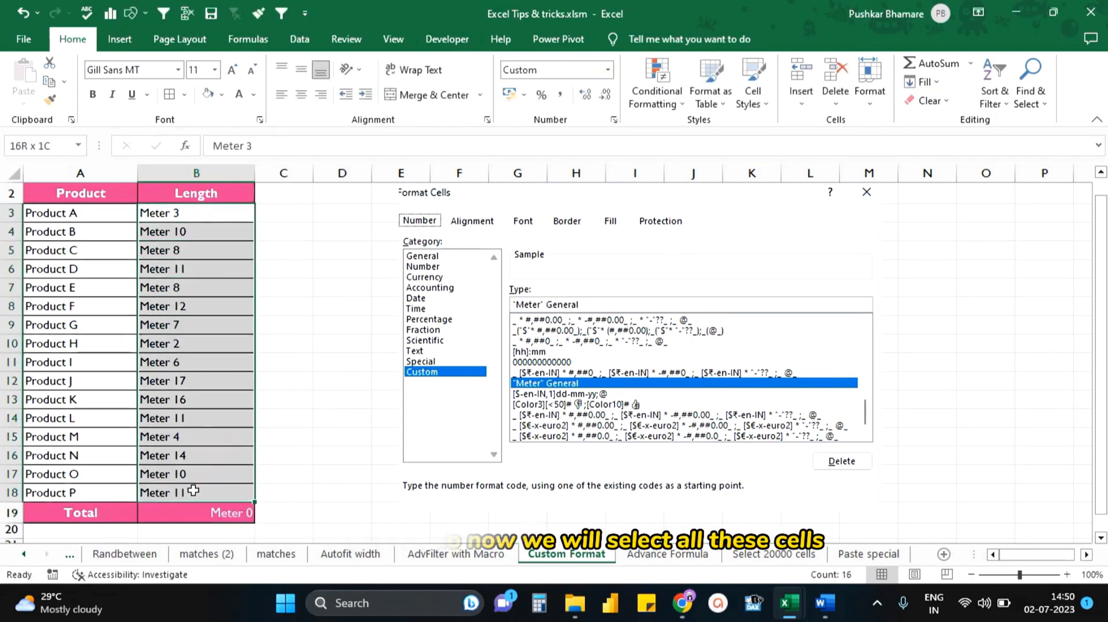
scroll(179, 420, up, 1)
click(608, 69)
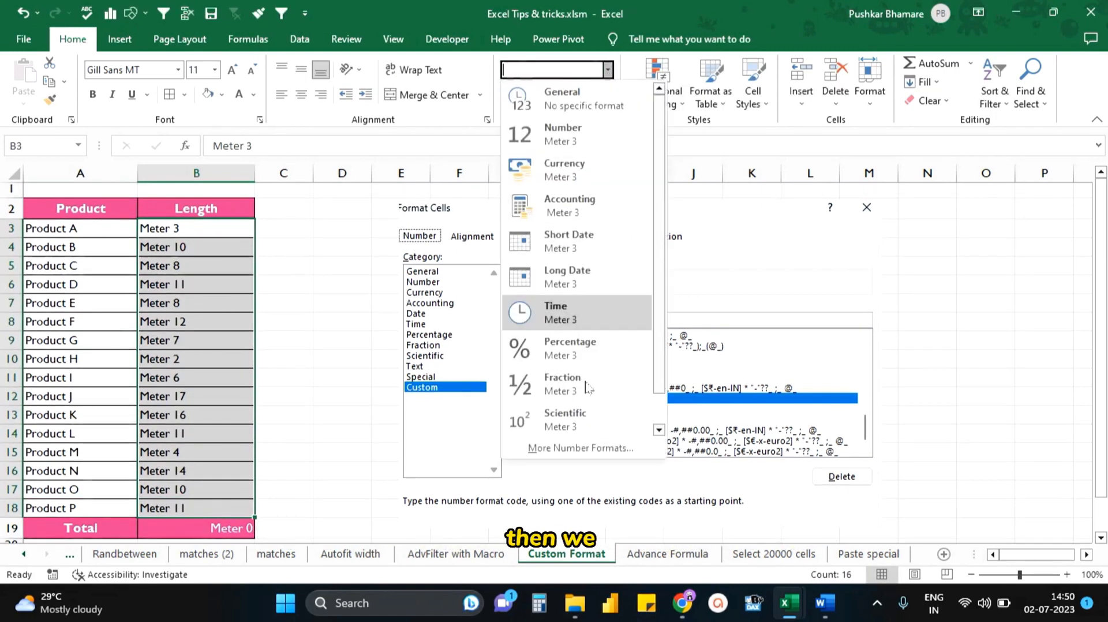
click(562, 453)
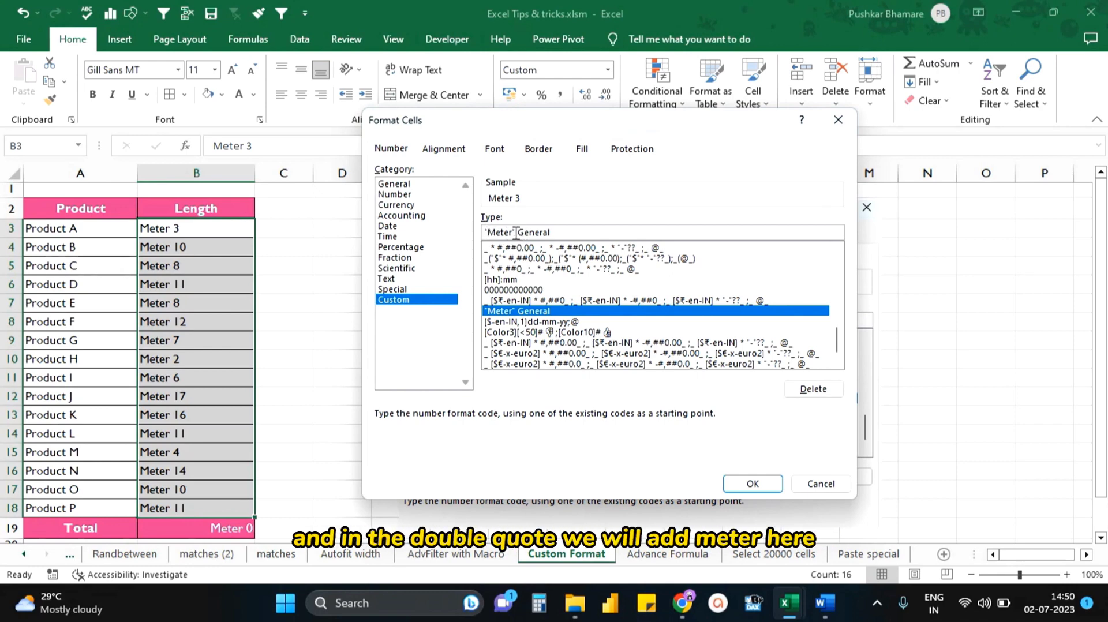
click(753, 485)
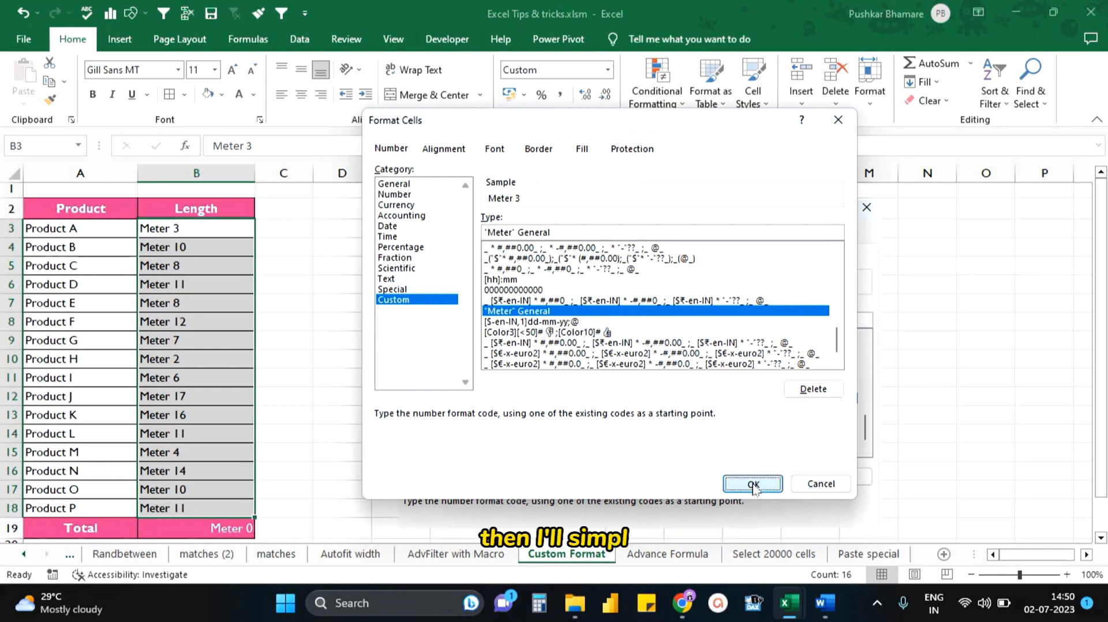
- Clear the text entries from the length cells B3:B18
click(209, 227)
drag(208, 227, 193, 508)
key(Delete)
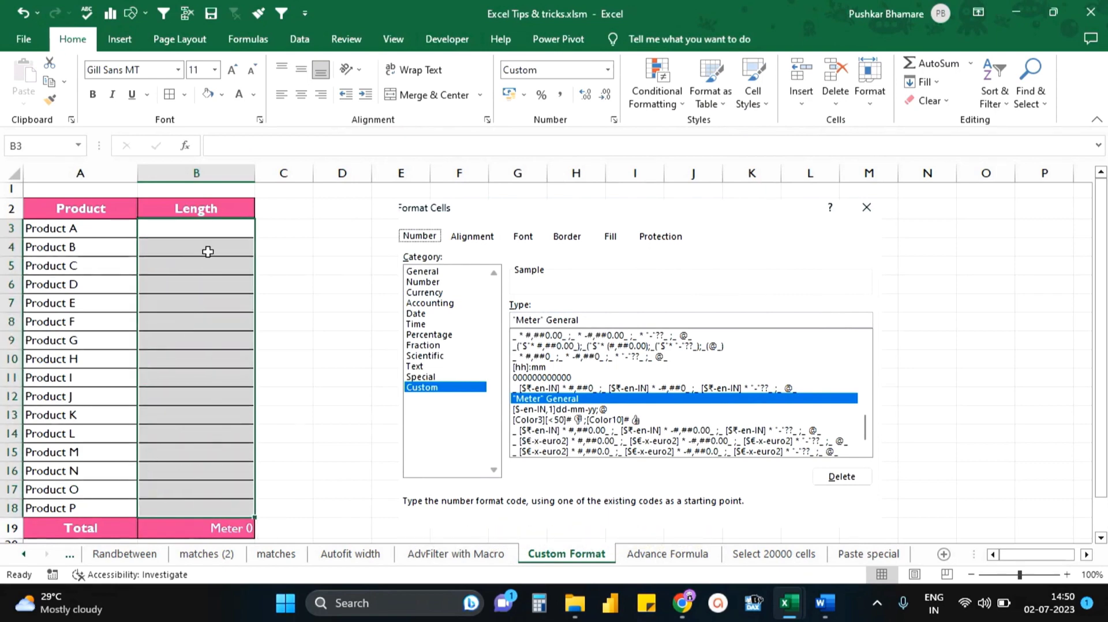
- Enter the plain numbers 3 and 10 as the lengths of Product A and Product B in B3 and B4
click(214, 231)
text(3)
key(Return)
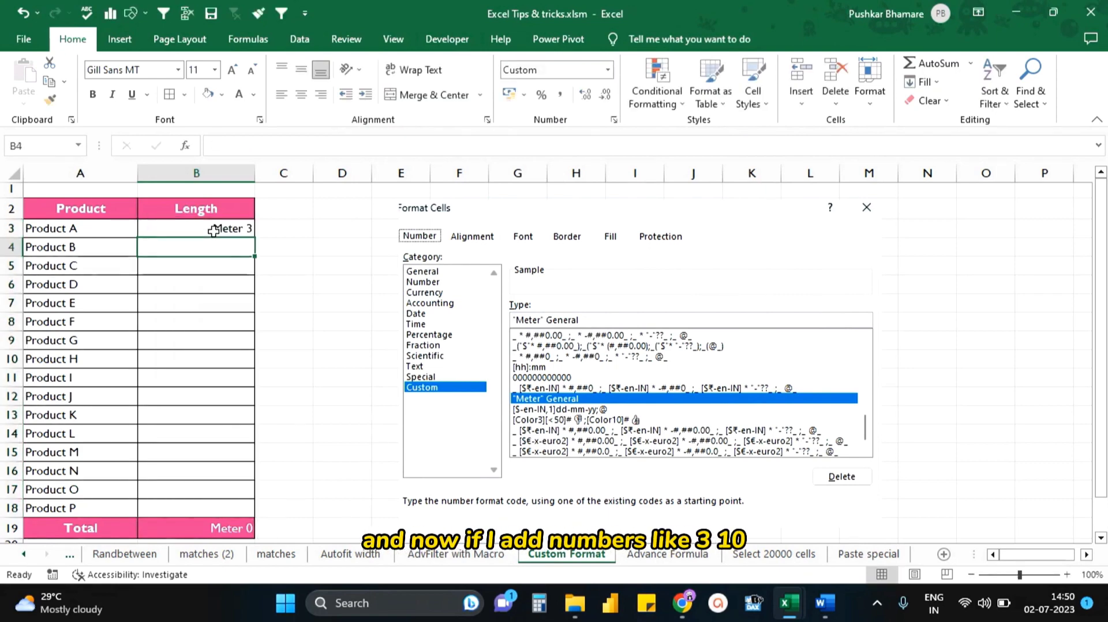
text(10)
key(Return)
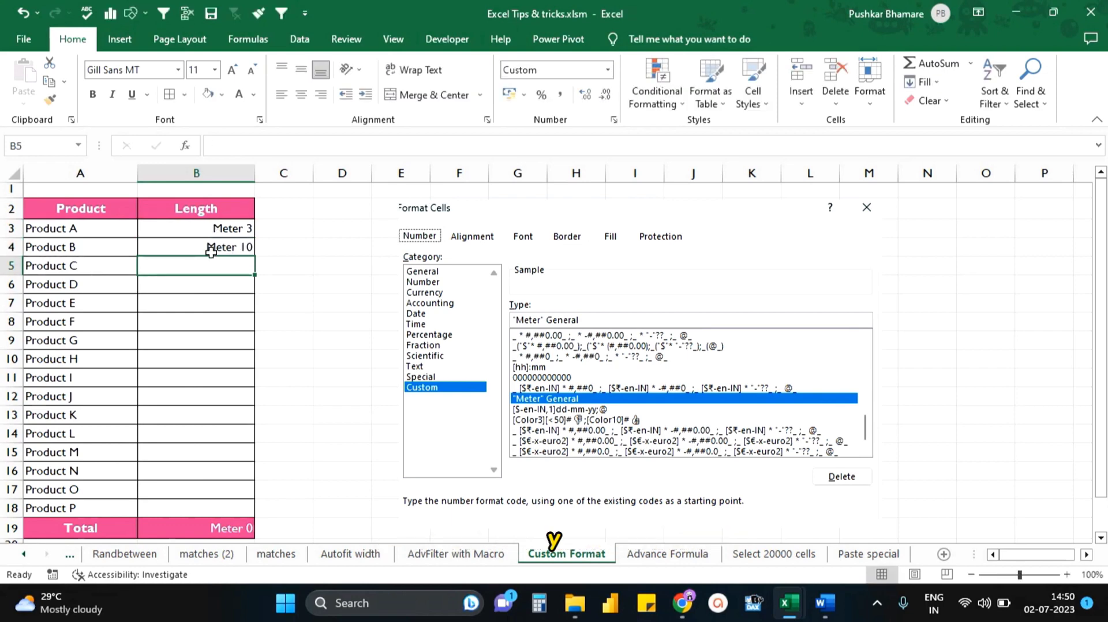
- Total the lengths in B19 with a SUM formula over B3:B18
click(231, 523)
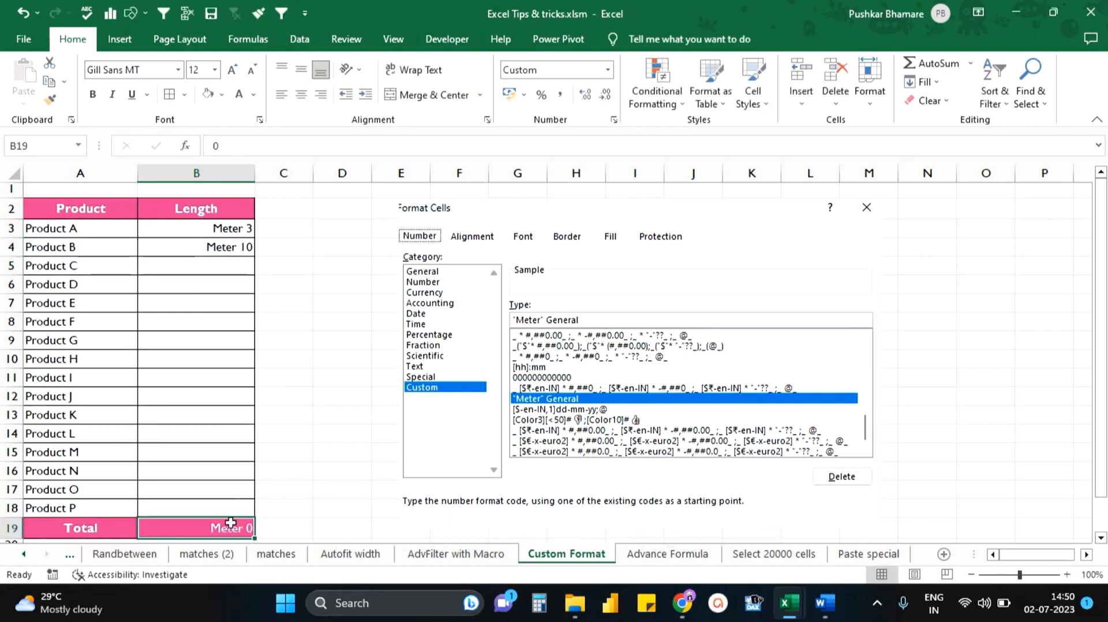
text(=SUM()
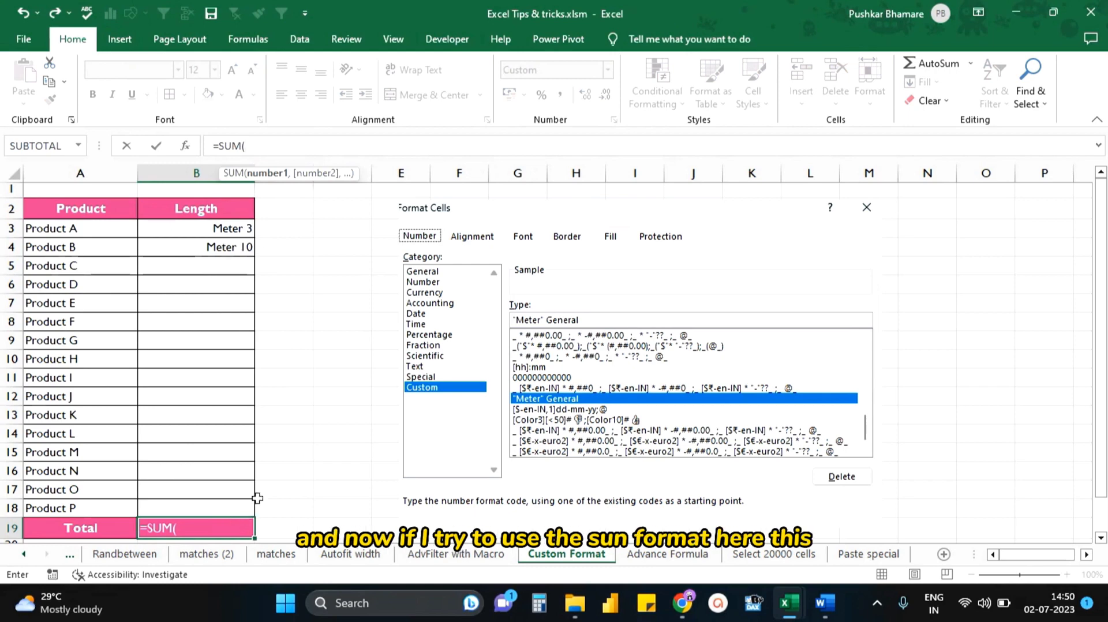
drag(215, 222, 205, 510)
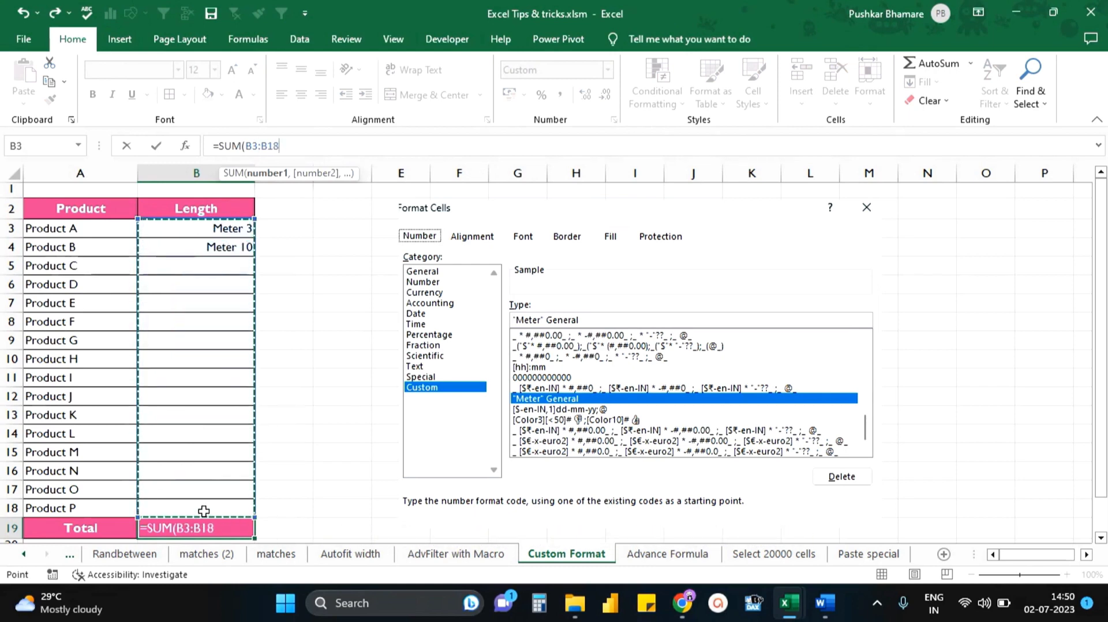
key(Return)
click(204, 511)
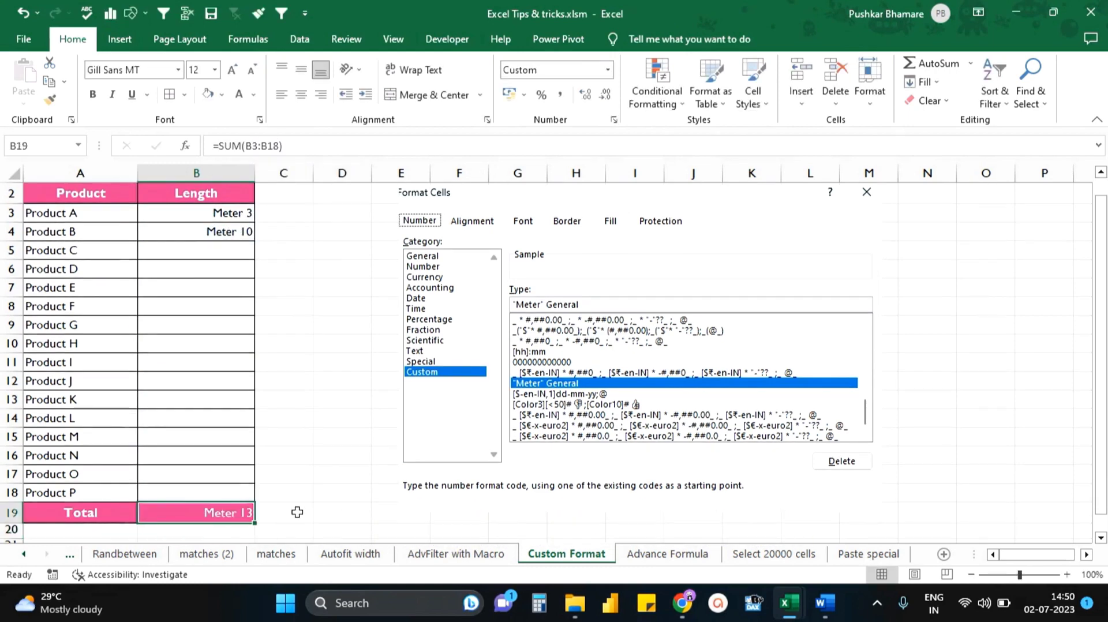
- Enter 15 as the length of Product C in B5 to test the total
click(219, 256)
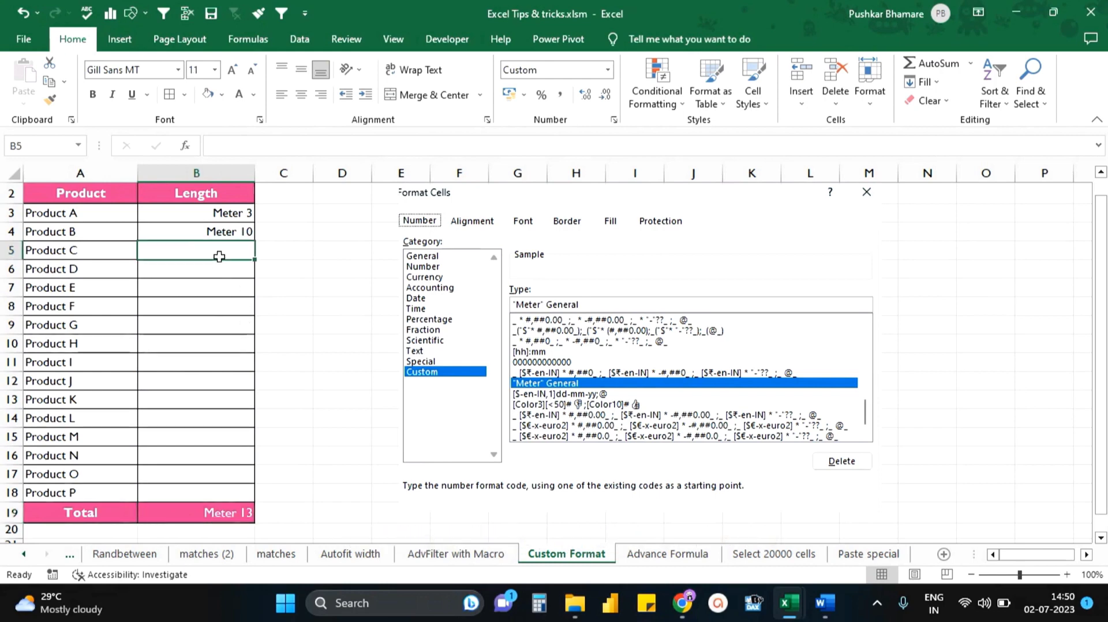
text(15)
key(Return)
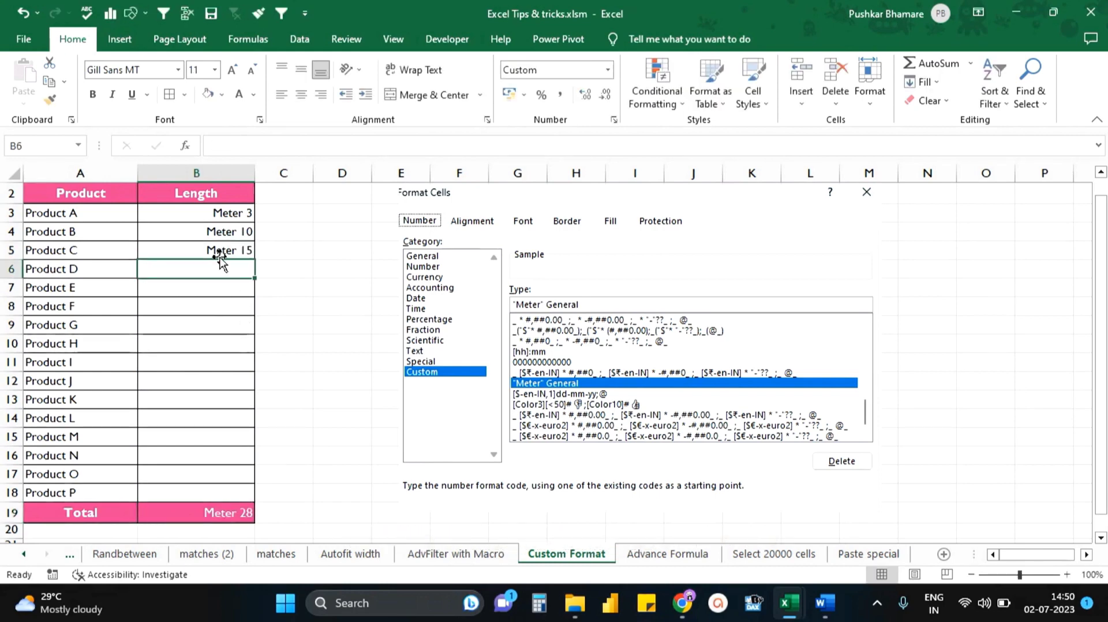